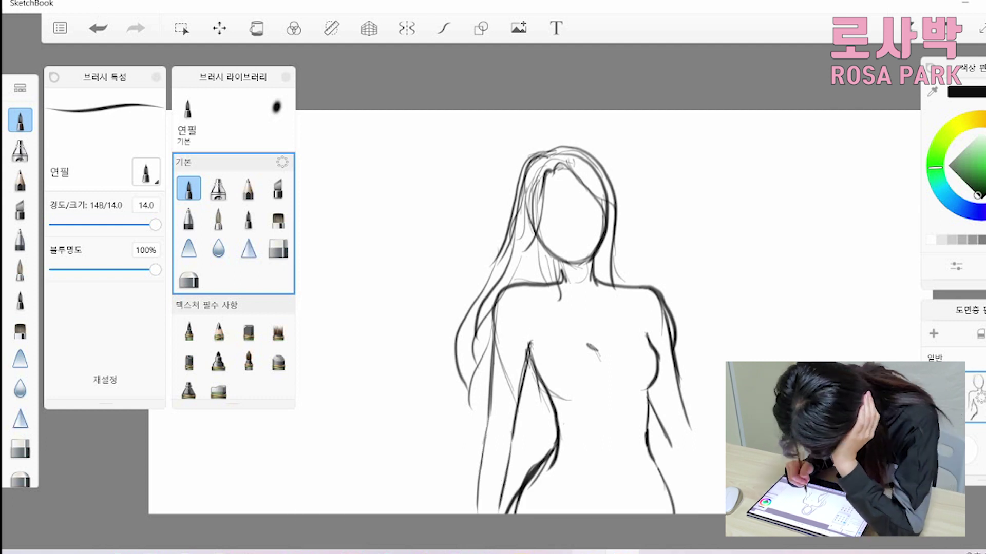
- Sketch the bent forearm, the off-shoulder top and the facial features with the Pencil brush at size 14.0
drag(676, 426, 724, 409)
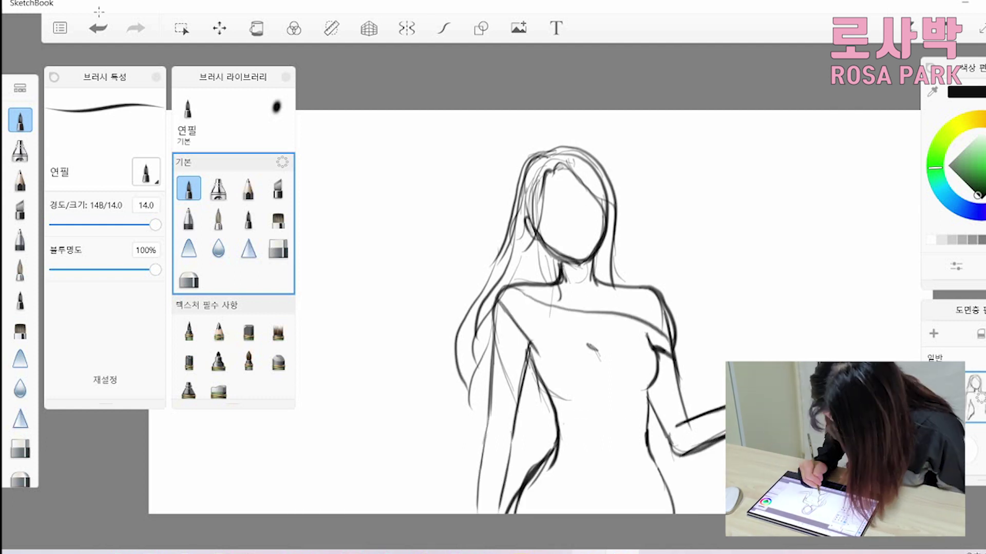
scroll(565, 257, up, 2)
drag(545, 197, 547, 216)
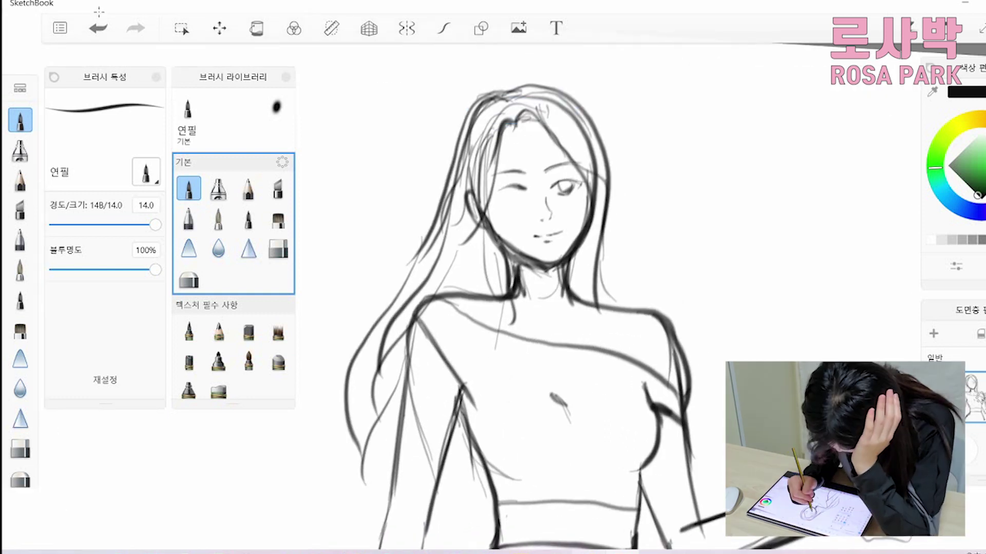
key(ctrl+z)
mouse_move(494, 193)
mouse_down()
mouse_move(591, 173)
mouse_move(579, 183)
mouse_up()
click(188, 277)
click(188, 189)
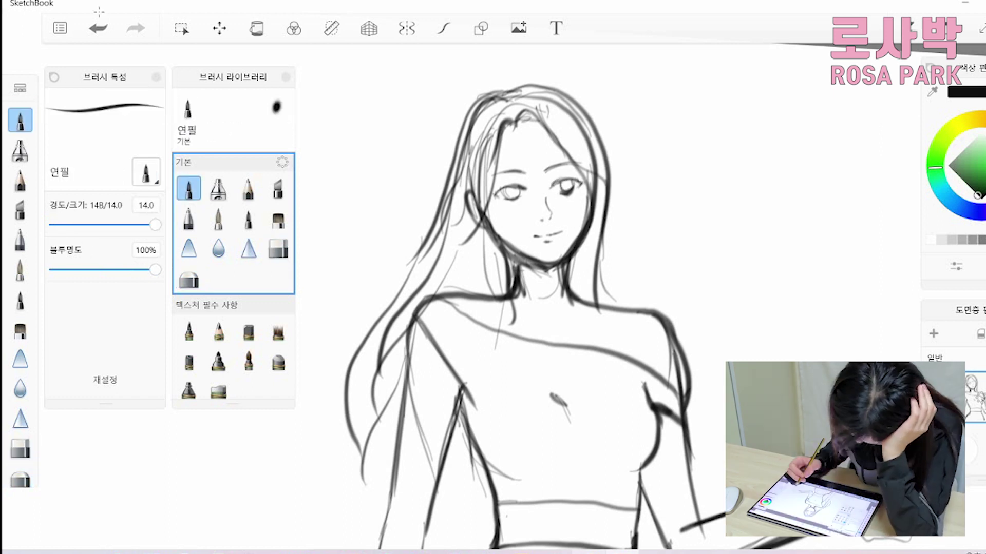
- Ink one eye, the nose and the smiling mouth over the faded sketch with the Felt Pen at size 3.2
scroll(514, 277, down, 2)
click(248, 188)
key(ctrl+z)
click(248, 220)
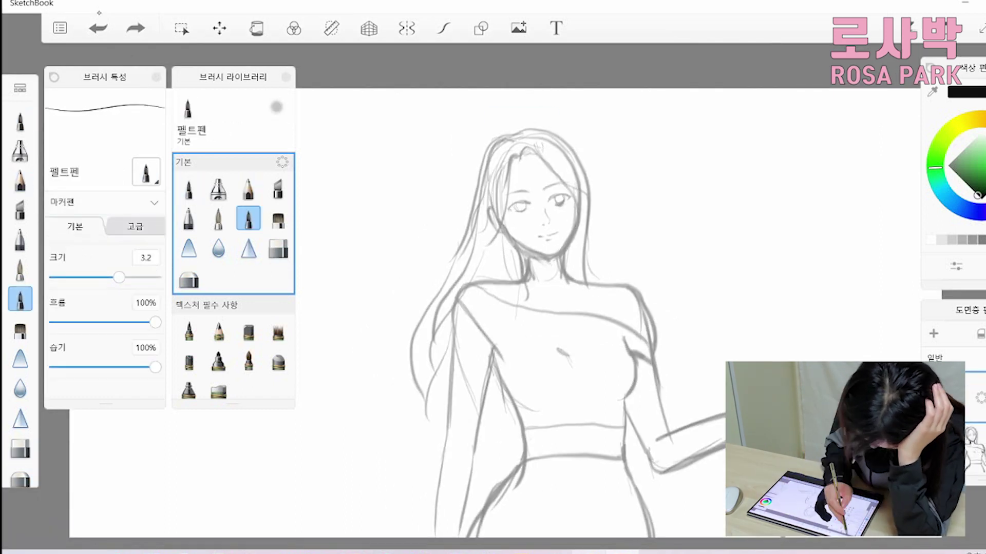
scroll(513, 277, up, 2)
drag(530, 207, 567, 196)
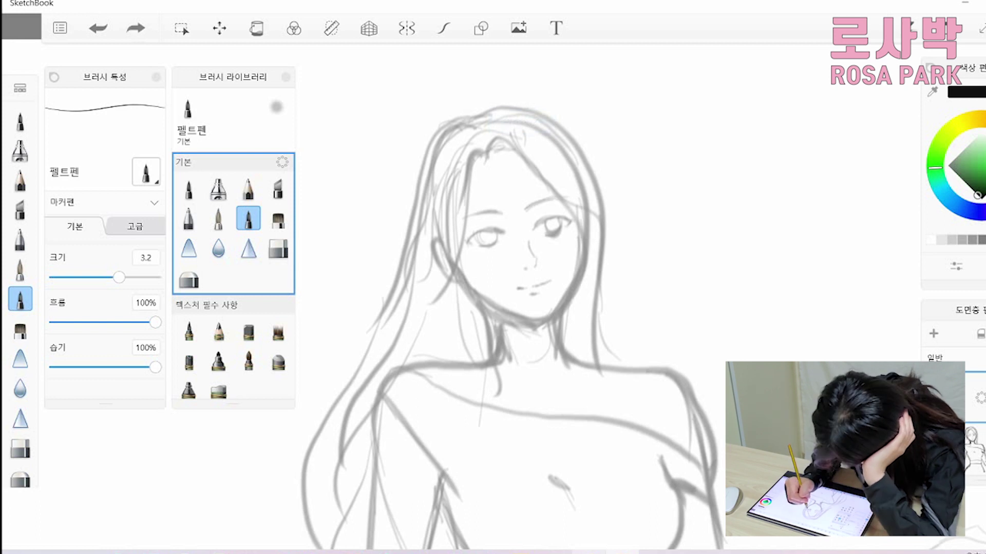
mouse_move(536, 229)
mouse_down()
mouse_move(573, 223)
mouse_move(546, 314)
mouse_up()
key(ctrl+z)
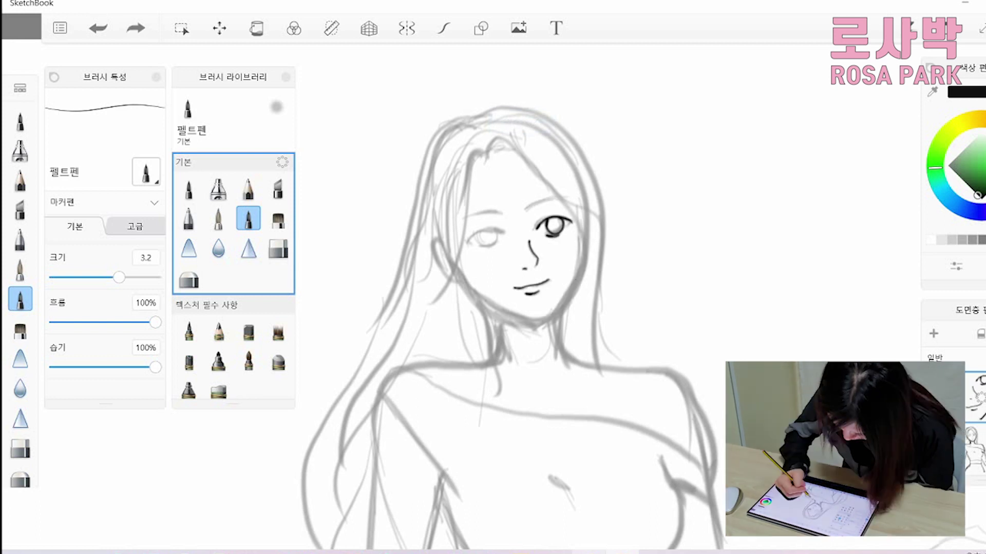
drag(474, 293, 534, 317)
drag(579, 265, 534, 318)
key(ctrl+z)
key(ctrl+z)
- Ink the cheeks and chin of the face, the second eye, the eyebrows and both sides of the neck
drag(581, 226, 547, 316)
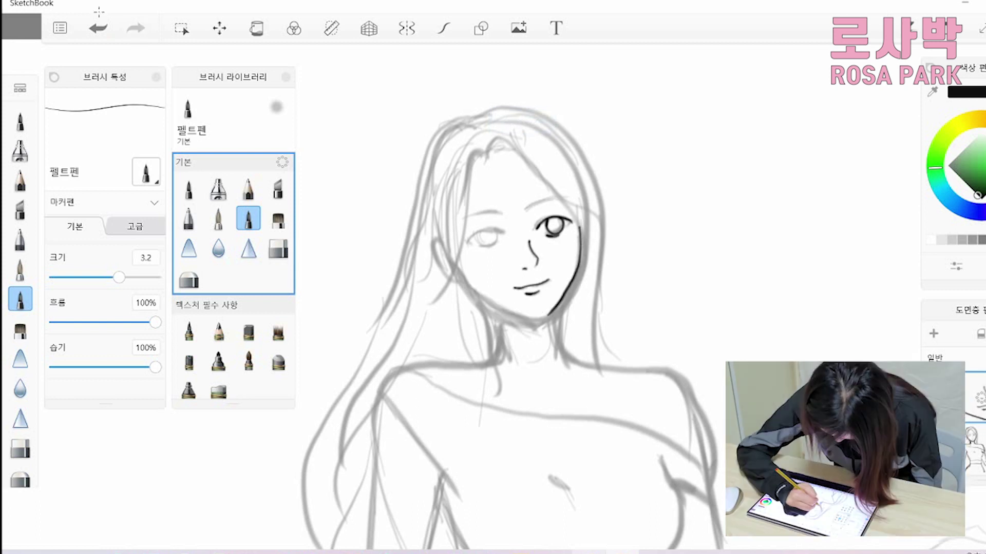
key(ctrl+z)
mouse_move(462, 274)
mouse_down()
mouse_move(534, 318)
mouse_move(514, 310)
mouse_up()
drag(514, 310, 558, 330)
key(ctrl+z)
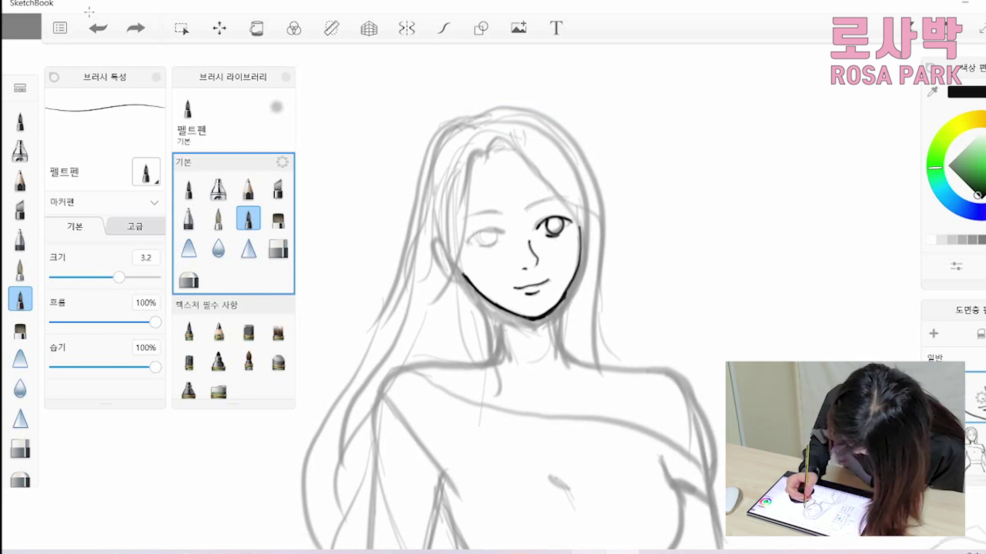
drag(488, 134, 558, 109)
key(ctrl+z)
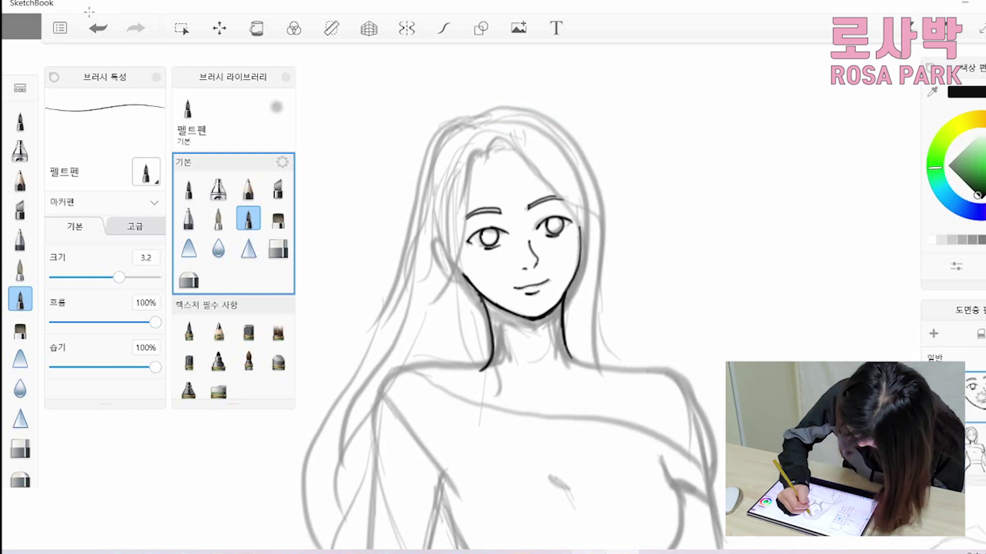
- Ink the hair outline with wavy locks framing the face and long curling strands falling past the shoulder to the waist
mouse_move(485, 152)
mouse_down()
mouse_move(580, 252)
mouse_move(585, 303)
mouse_move(457, 278)
mouse_move(452, 355)
mouse_up()
drag(447, 162, 429, 349)
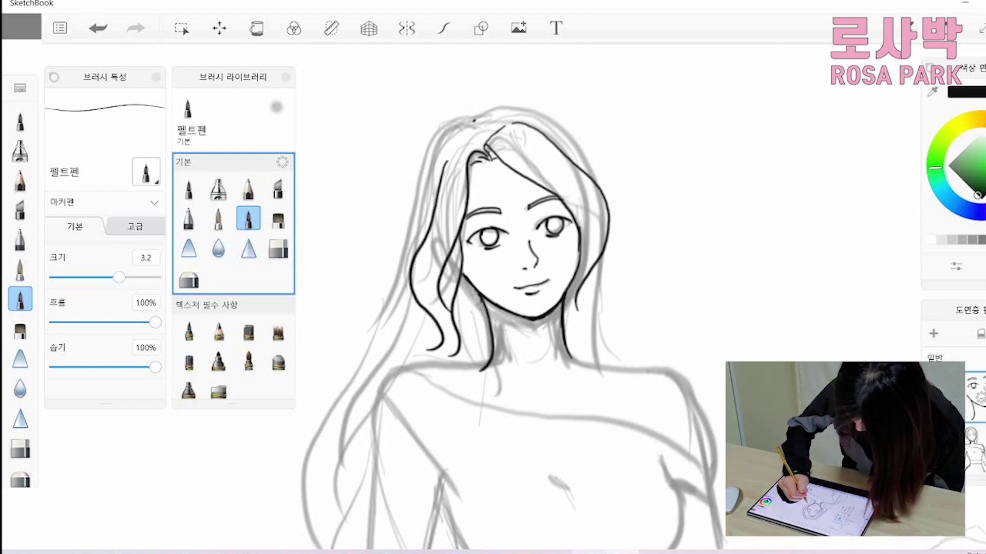
mouse_move(449, 123)
mouse_down()
mouse_move(619, 364)
mouse_move(333, 462)
mouse_up()
drag(514, 308, 537, 257)
drag(382, 370, 355, 478)
drag(362, 426, 354, 495)
drag(403, 421, 397, 498)
drag(468, 471, 487, 507)
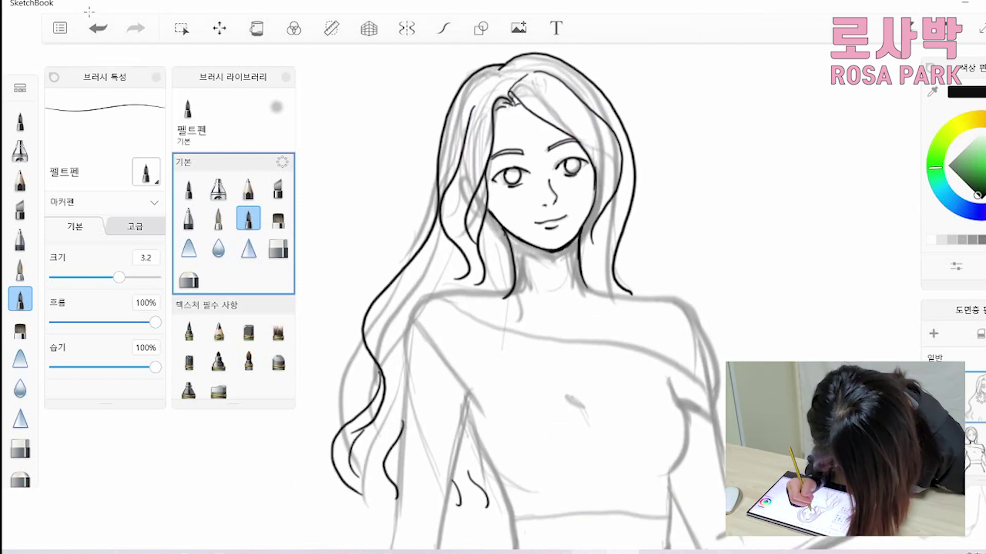
- Ink the bare shoulder and the off-shoulder crop top with its diagonal neckline, sleeves, bust line and bottom hem
drag(632, 296, 701, 366)
drag(411, 319, 468, 411)
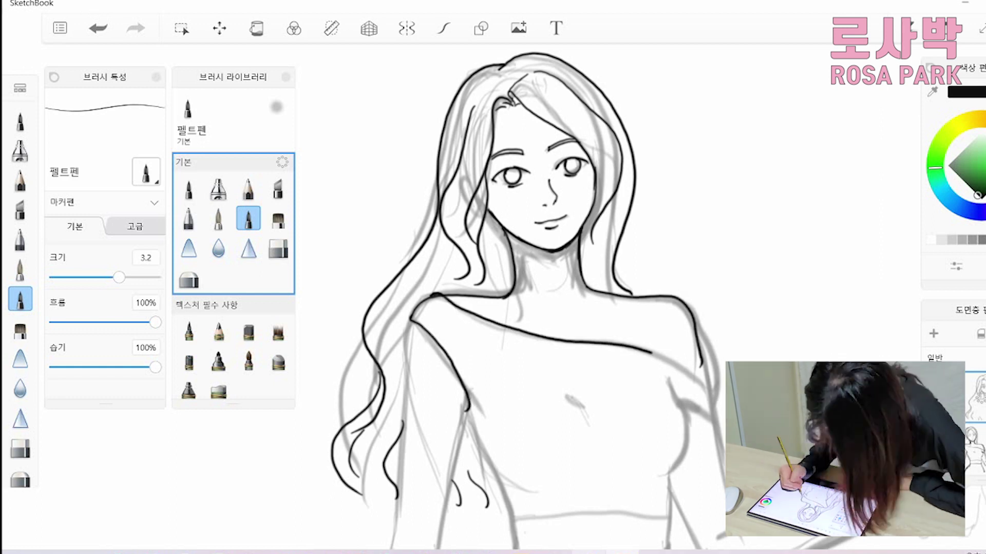
drag(651, 353, 711, 391)
drag(683, 406, 658, 475)
drag(518, 519, 672, 514)
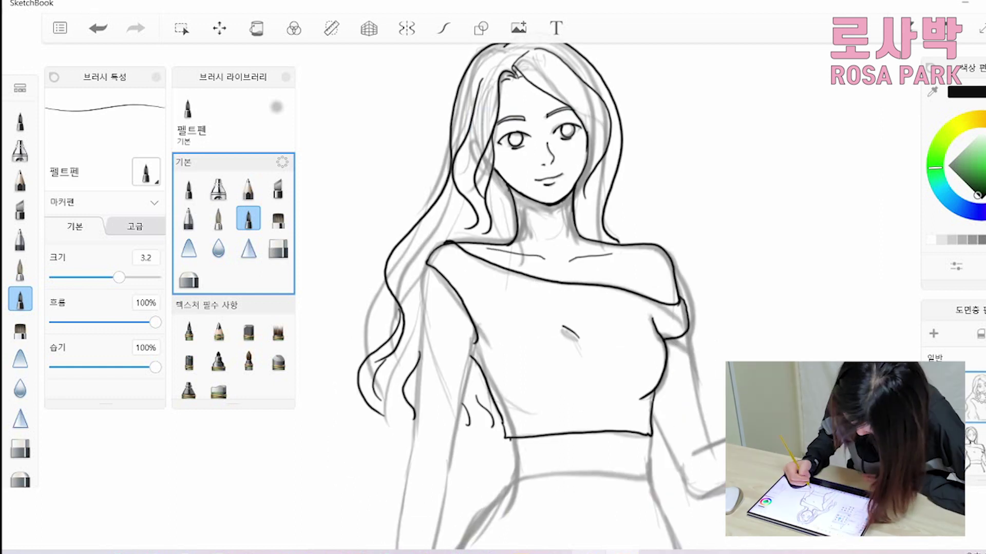
- Ink the waist, hips and arms, and erase the bent forearm and hand
mouse_move(520, 396)
mouse_down()
mouse_move(638, 393)
mouse_move(697, 343)
mouse_up()
mouse_move(596, 415)
mouse_down()
mouse_move(708, 361)
mouse_move(740, 308)
mouse_up()
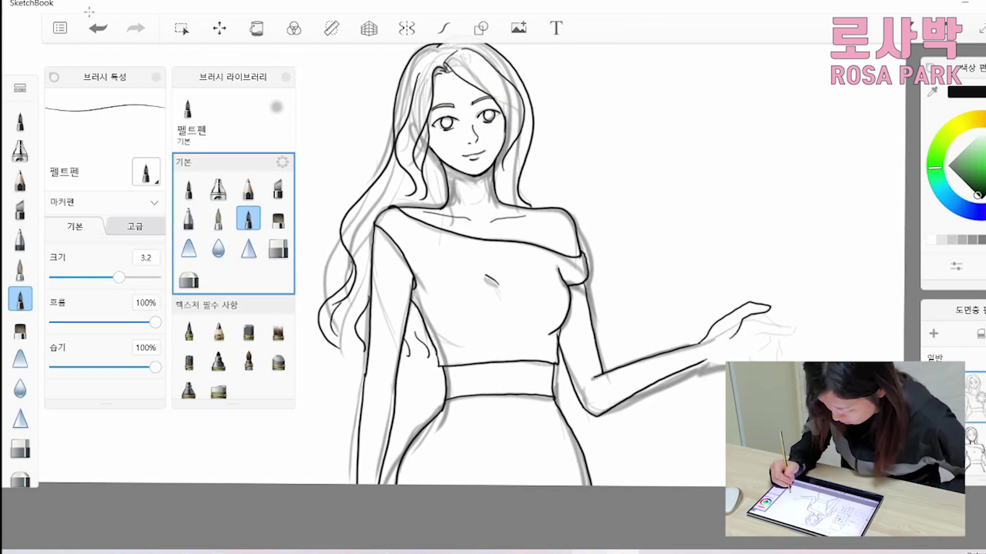
key(ctrl+z)
key(ctrl+z)
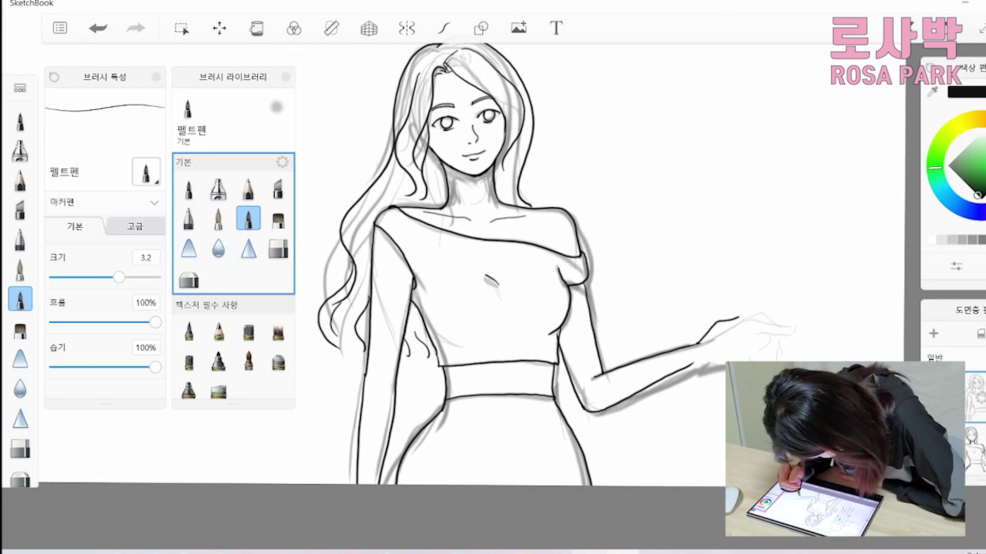
key(e)
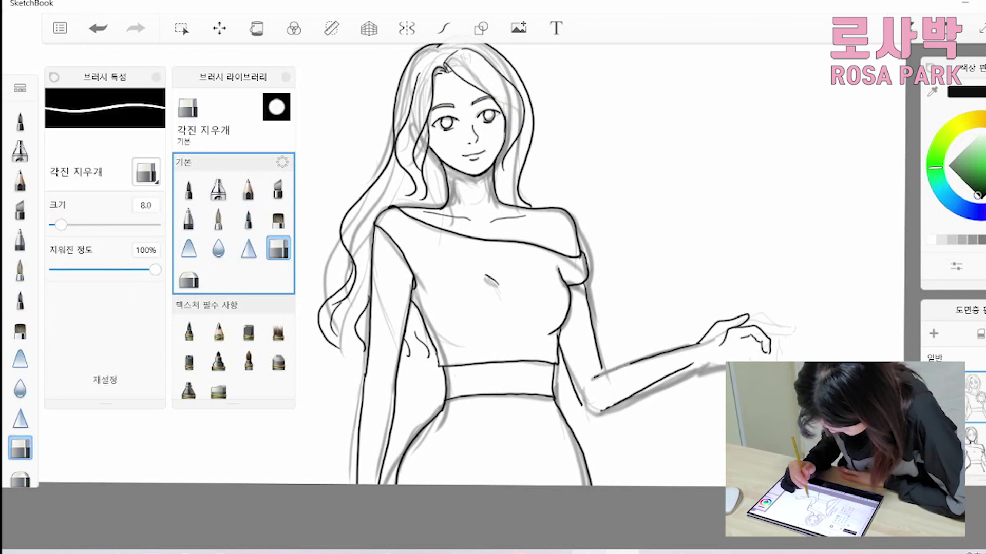
key(e)
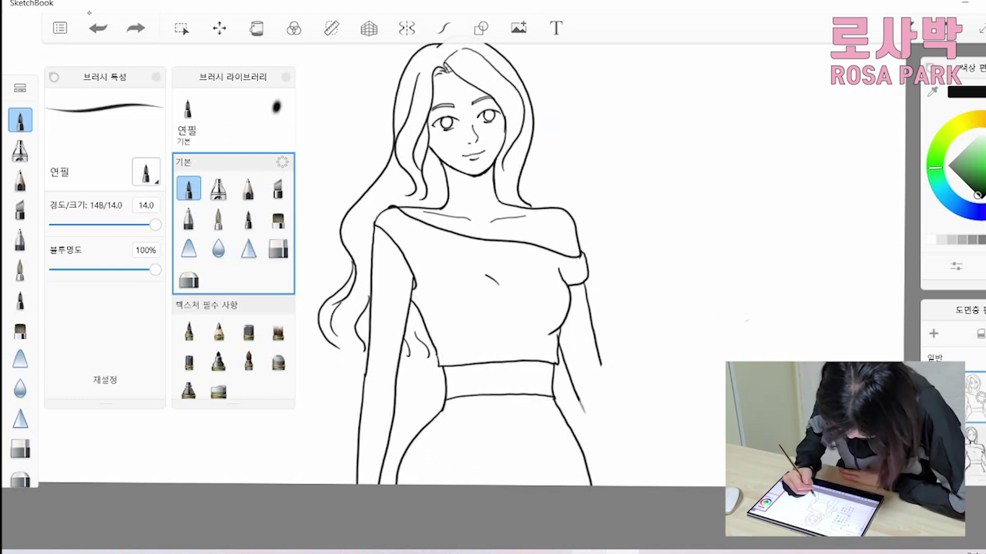
- Ink the missing forearm as a straight, lowered arm reaching the canvas edge with the Felt Pen
click(248, 219)
drag(577, 396, 619, 485)
drag(597, 357, 648, 485)
scroll(462, 256, up, 2)
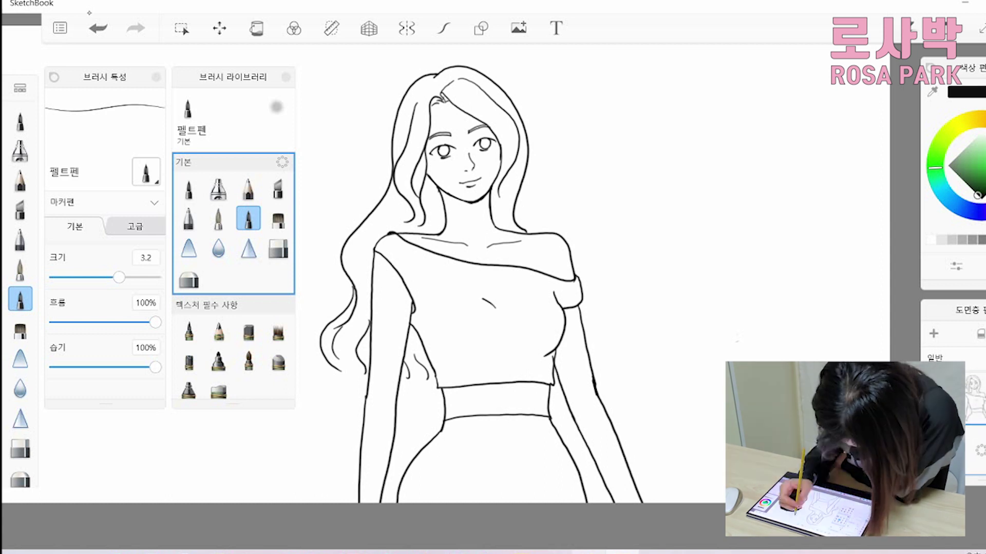
scroll(386, 54, up, 4)
scroll(493, 277, down, 3)
scroll(493, 277, up, 3)
click(694, 196)
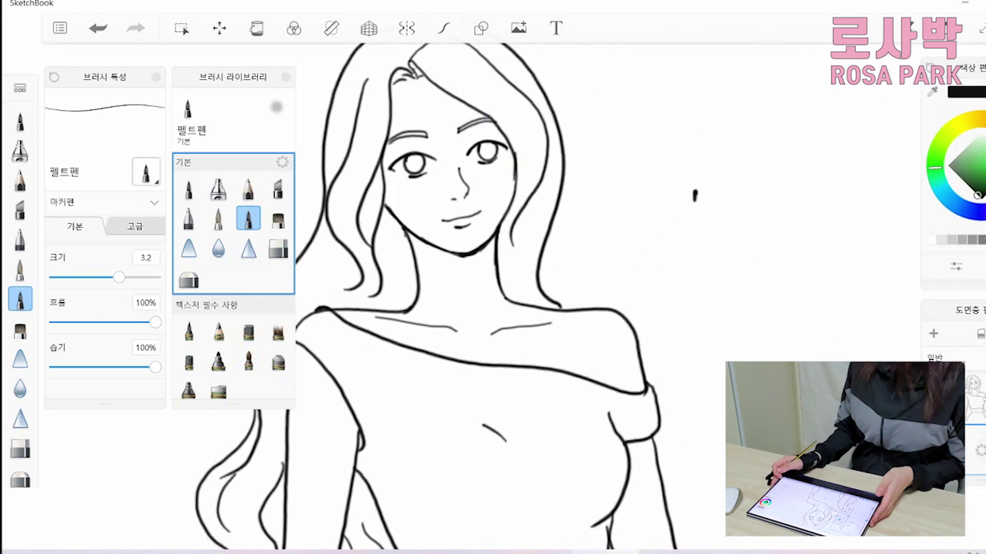
key(ctrl+z)
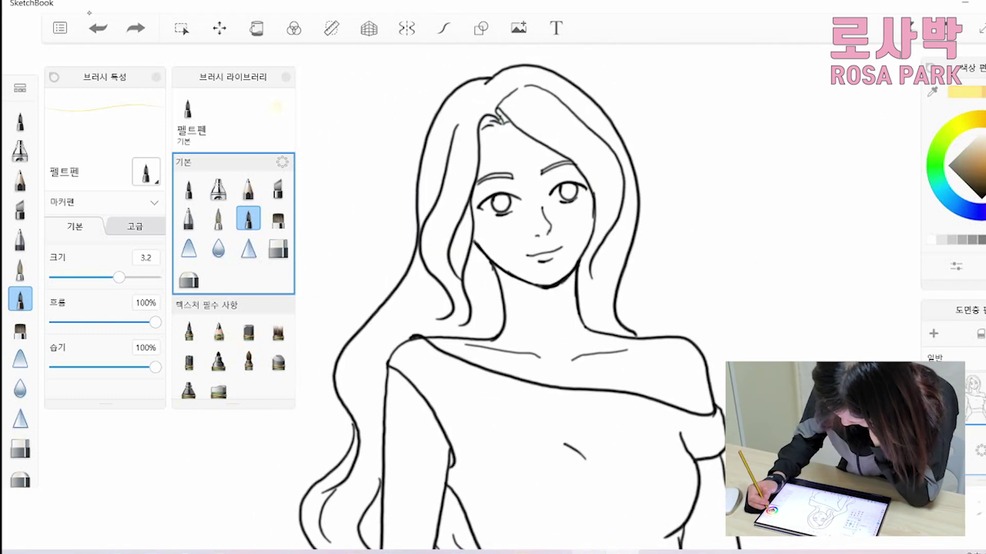
- Paint the face and neck in a light peach skin tone with the Paint Brush, reducing its size to 16.1
click(218, 218)
drag(61, 277, 67, 277)
drag(493, 123, 534, 216)
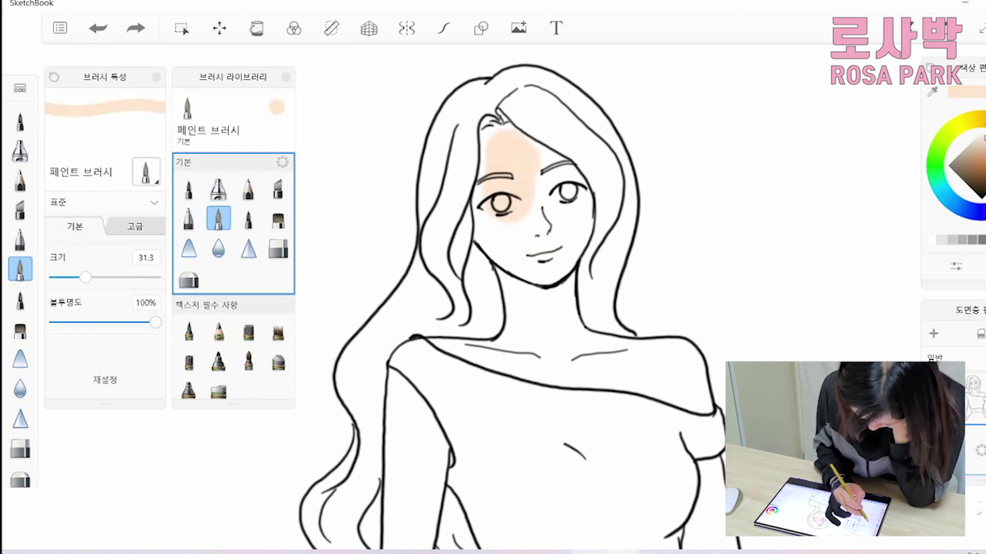
drag(67, 277, 71, 278)
drag(477, 185, 560, 273)
drag(565, 144, 533, 349)
mouse_move(539, 287)
mouse_down()
mouse_move(698, 410)
mouse_move(544, 334)
mouse_up()
- Paint the chest, bare shoulder and the arm beside the long hair in the same skin tone
scroll(493, 277, down, 3)
drag(421, 254, 418, 334)
scroll(492, 277, down, 2)
drag(478, 220, 472, 359)
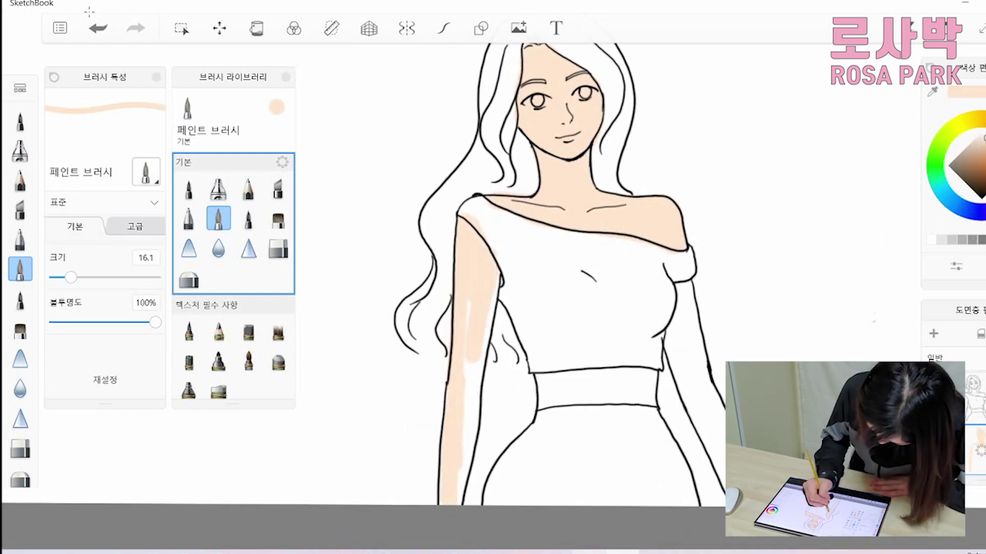
drag(468, 308, 462, 452)
- Reduce the brush size to 7.9 and fill the bare waist and the other arm with the skin tone
drag(71, 277, 62, 277)
scroll(493, 277, down, 5)
mouse_move(506, 332)
mouse_down()
mouse_move(515, 372)
mouse_move(663, 359)
mouse_move(511, 349)
mouse_up()
scroll(513, 277, down, 2)
drag(568, 259, 619, 434)
drag(595, 195, 598, 290)
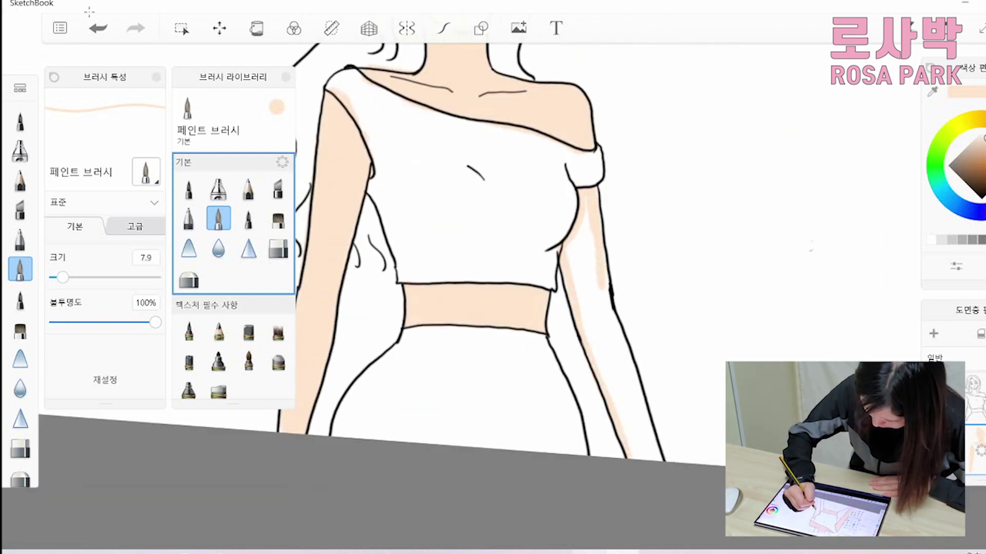
drag(637, 349, 655, 457)
drag(570, 205, 647, 457)
scroll(493, 277, up, 3)
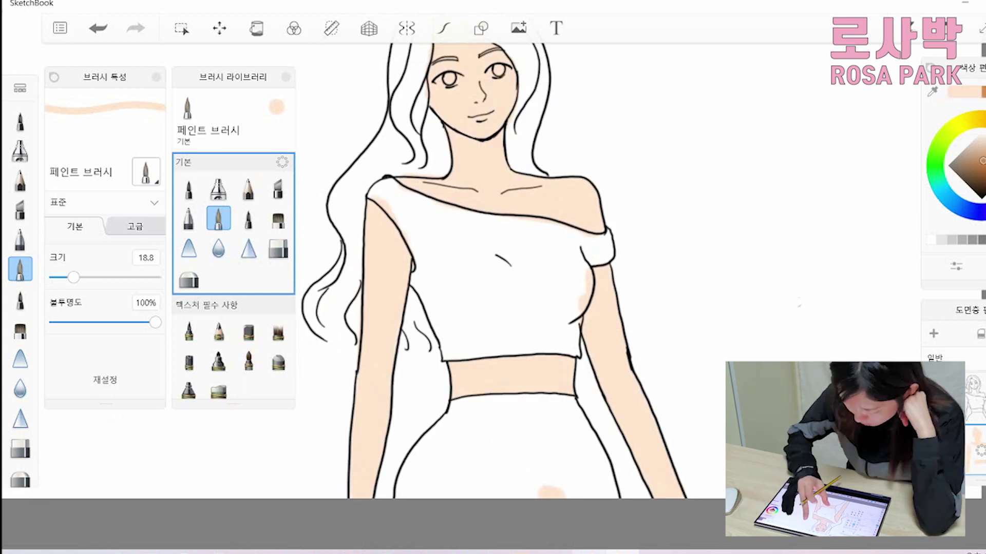
- Pick a medium brown and paint a first stroke on the hair with the Paint Brush at size 18.8
click(977, 155)
drag(63, 278, 74, 277)
drag(611, 462, 657, 544)
mouse_move(470, 154)
mouse_down()
mouse_move(465, 247)
mouse_move(437, 301)
mouse_up()
click(248, 220)
click(218, 189)
click(189, 249)
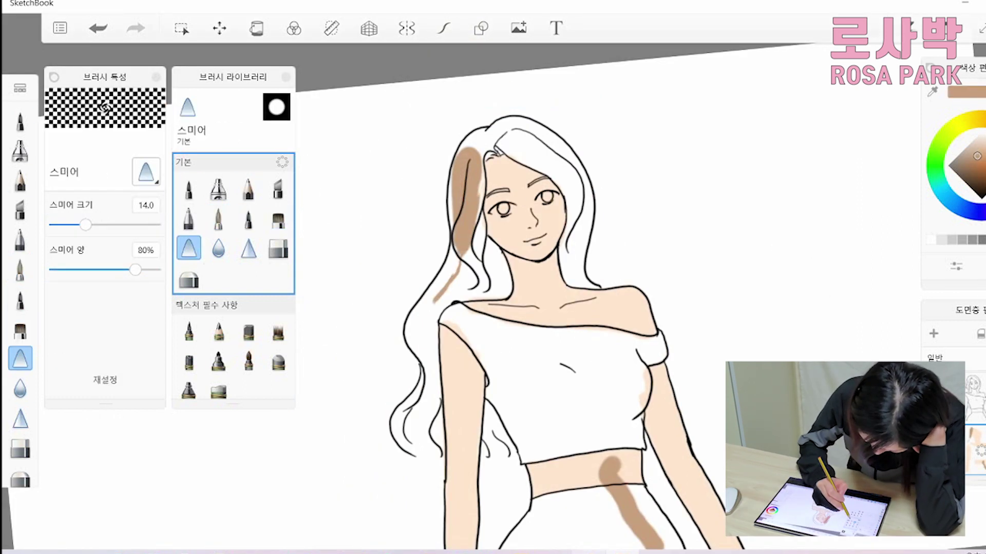
click(278, 322)
click(248, 353)
drag(120, 277, 89, 277)
drag(457, 262, 423, 341)
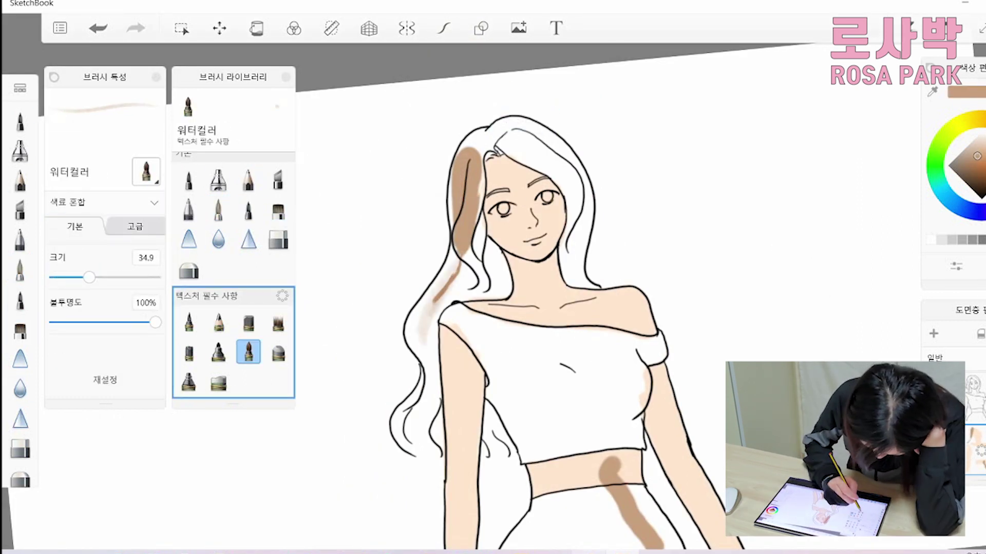
click(189, 381)
click(278, 353)
drag(462, 241, 426, 339)
click(277, 180)
click(249, 219)
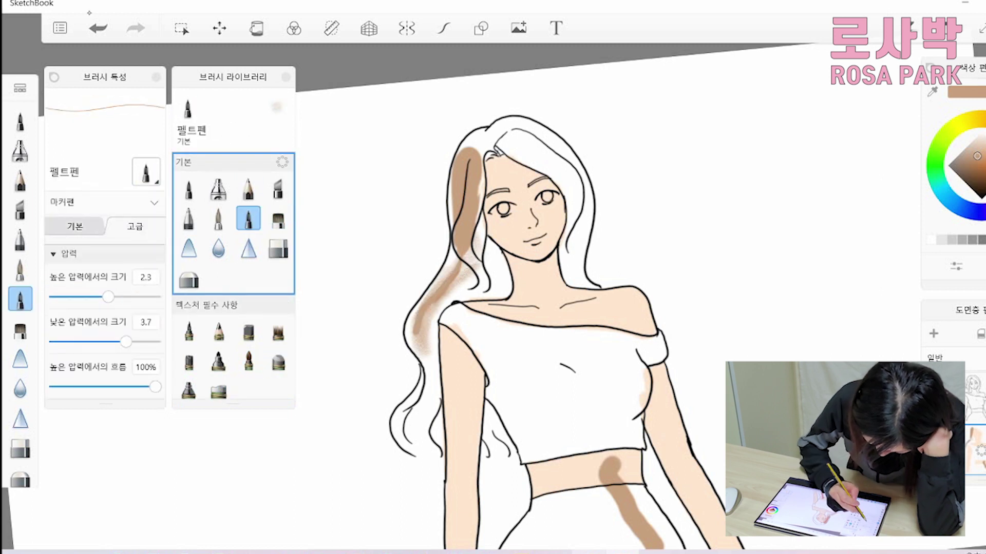
click(218, 220)
click(155, 201)
click(103, 207)
click(135, 227)
mouse_move(513, 129)
mouse_down()
mouse_move(565, 195)
mouse_move(577, 279)
mouse_up()
click(154, 202)
click(103, 207)
click(75, 226)
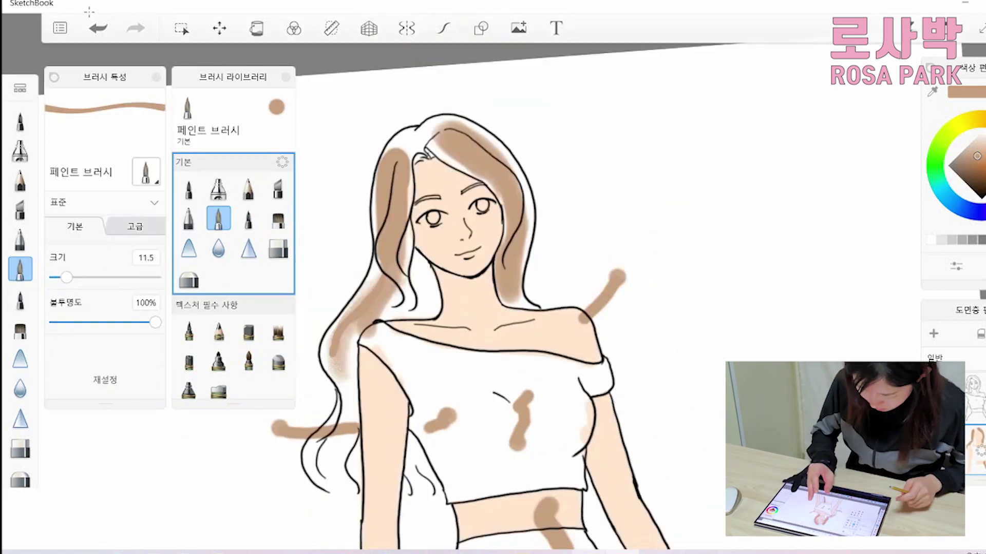
key(ctrl+z)
key(ctrl+z)
- Paint the long side of the hair and part of the front lock brown with the Paint Brush at size 11.5
scroll(529, 206, up, 5)
drag(515, 122, 564, 170)
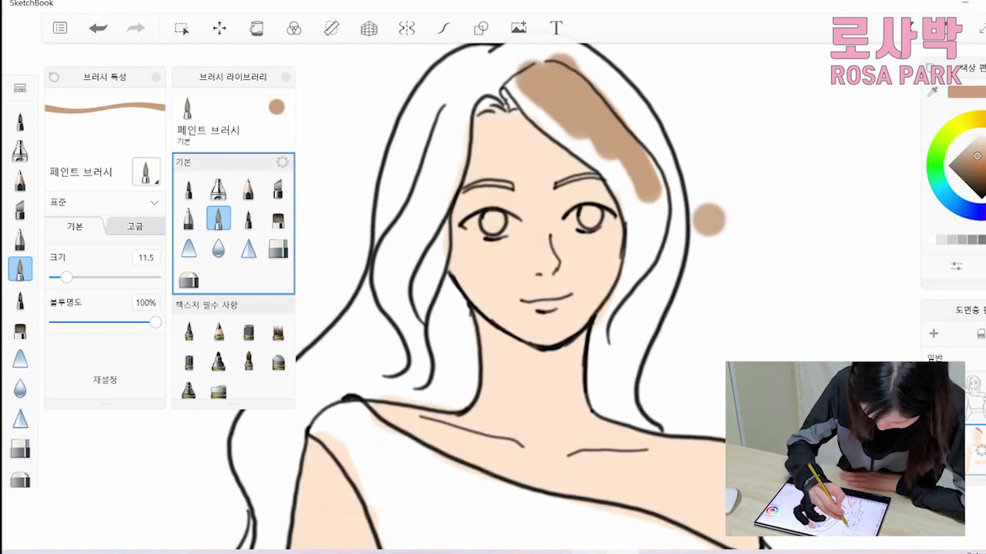
mouse_move(452, 77)
mouse_down()
mouse_move(401, 333)
mouse_move(447, 231)
mouse_move(452, 400)
mouse_move(318, 370)
mouse_move(328, 493)
mouse_up()
scroll(513, 257, down, 2)
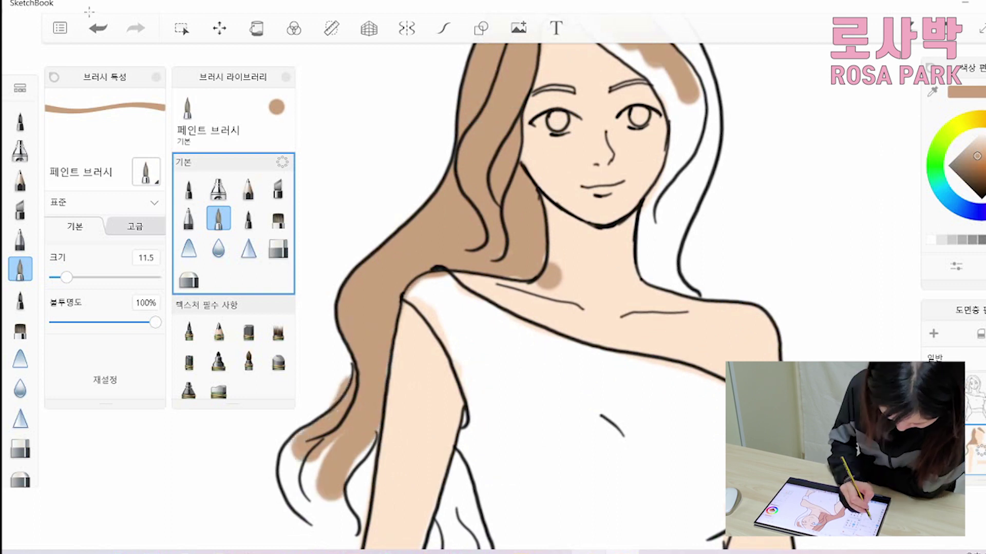
- Reduce the brush size to 5.2 and fill the curled hair ends and the strands between arm and torso
drag(66, 278, 60, 277)
mouse_move(328, 391)
mouse_down()
mouse_move(303, 462)
mouse_move(360, 524)
mouse_up()
scroll(514, 257, down, 3)
drag(318, 411, 354, 441)
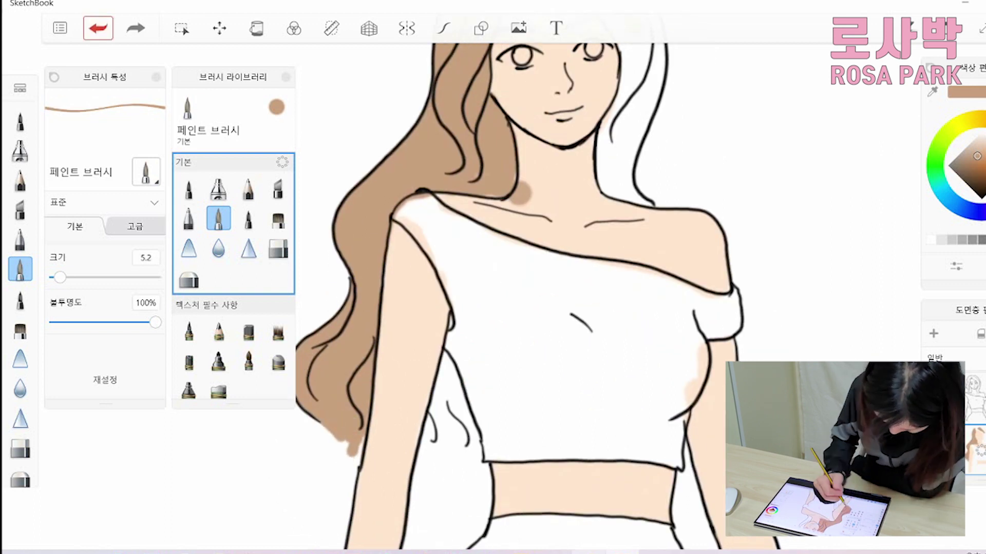
drag(442, 360, 462, 441)
- Fill the remaining white areas of the crown, front lock and shorter side of the hair with brown
scroll(514, 257, up, 3)
drag(513, 69, 606, 118)
drag(624, 123, 629, 303)
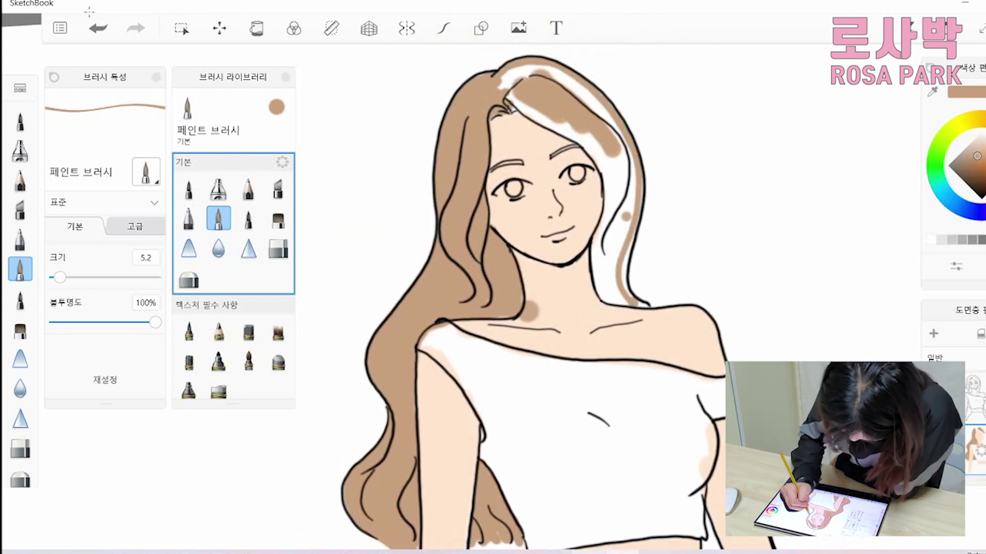
drag(509, 95, 549, 129)
drag(551, 126, 605, 210)
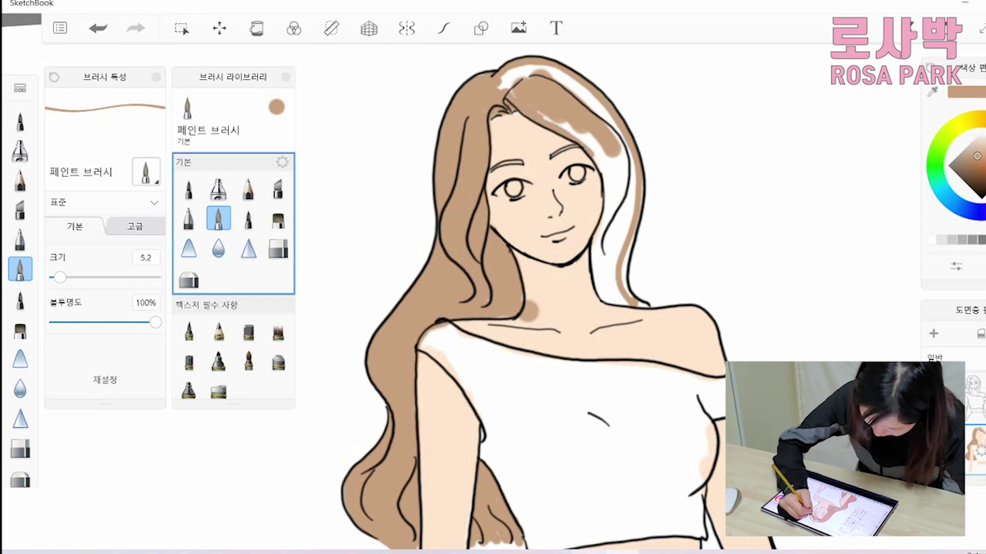
drag(596, 154, 606, 221)
mouse_move(509, 72)
mouse_down()
mouse_move(616, 144)
mouse_move(613, 308)
mouse_up()
drag(616, 226, 629, 298)
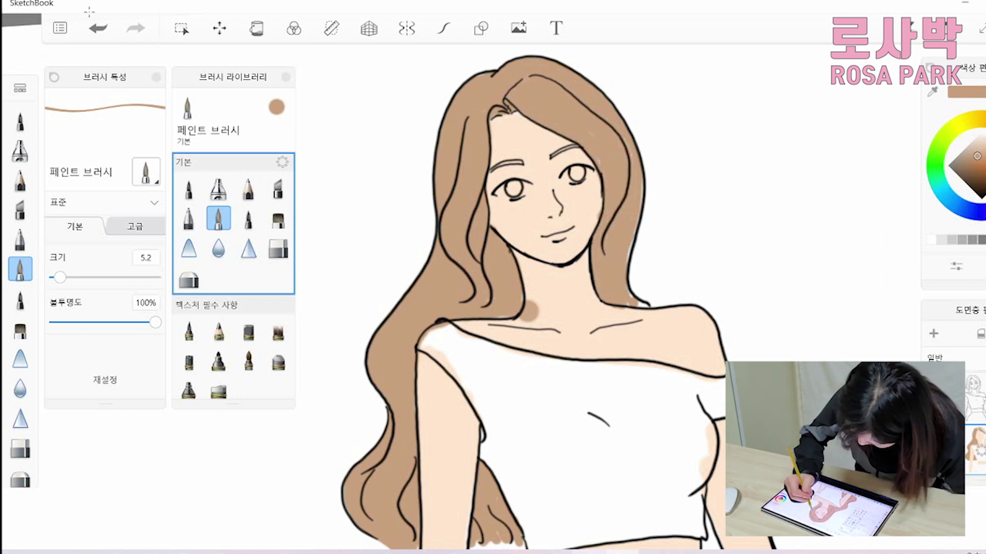
- Cover the brown spill on the neck with the sampled skin colour, and paint the whites of the eyes white
alt+click(513, 308)
drag(522, 303, 537, 318)
click(980, 131)
click(570, 176)
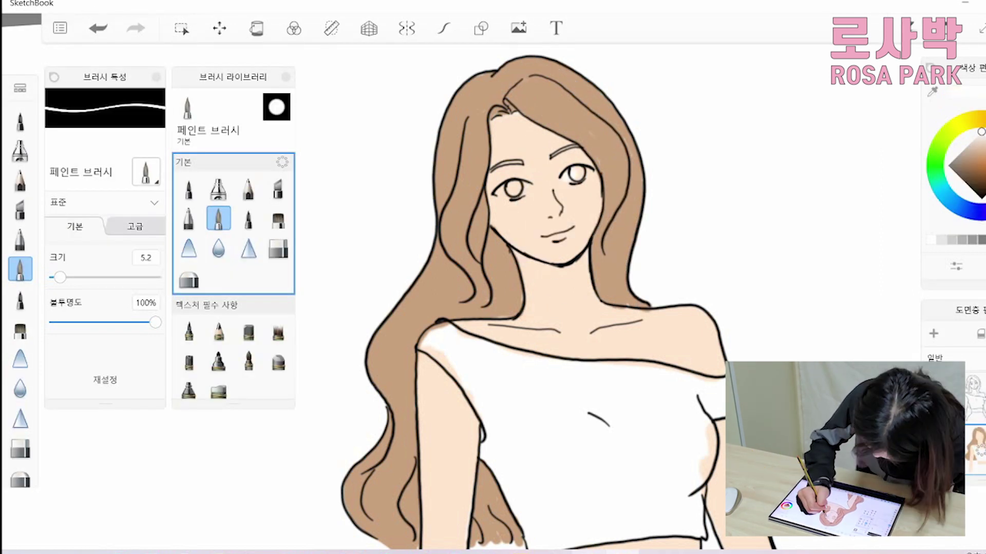
scroll(544, 215, up, 5)
alt+click(513, 359)
drag(60, 278, 55, 277)
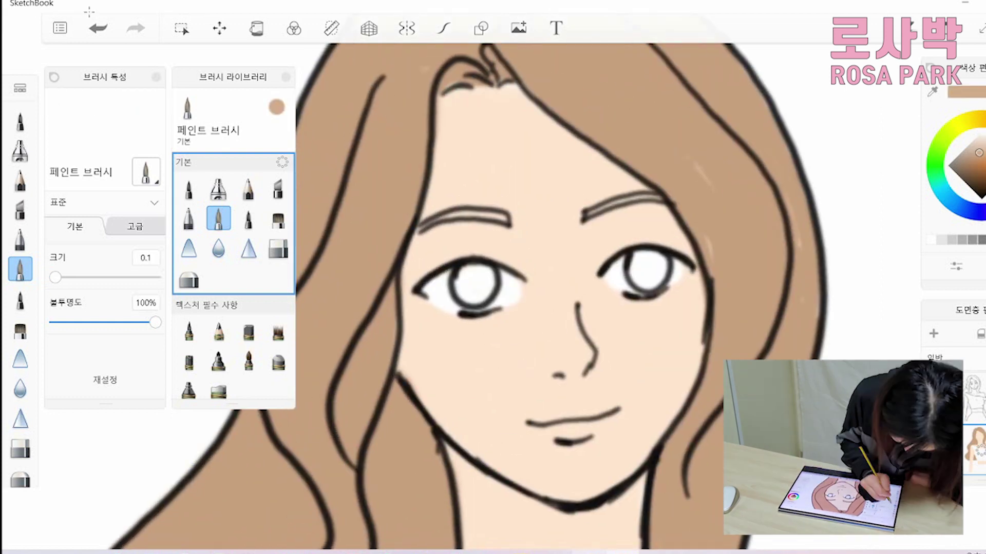
drag(606, 236, 678, 252)
key(ctrl+z)
- Switch the Paint Brush to its marker pen preset and brush coral-pink eye shadow around both eyes
click(103, 201)
click(973, 164)
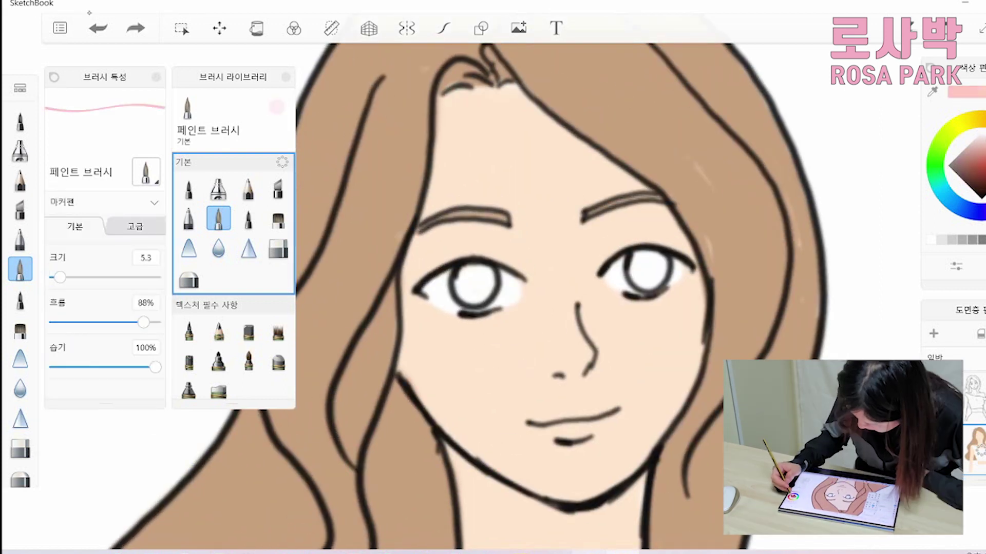
drag(611, 236, 683, 257)
drag(411, 252, 451, 314)
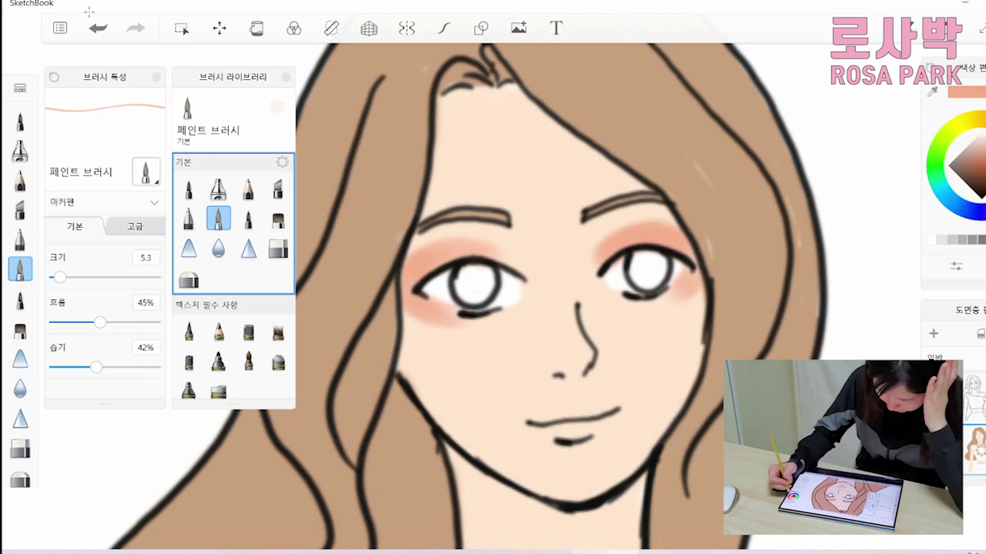
- Soften the eye shadow and add pink blush to both cheeks with the Airbrush at size 10.9 and 54% flow
click(218, 189)
drag(590, 226, 683, 303)
drag(411, 252, 432, 272)
drag(416, 308, 462, 370)
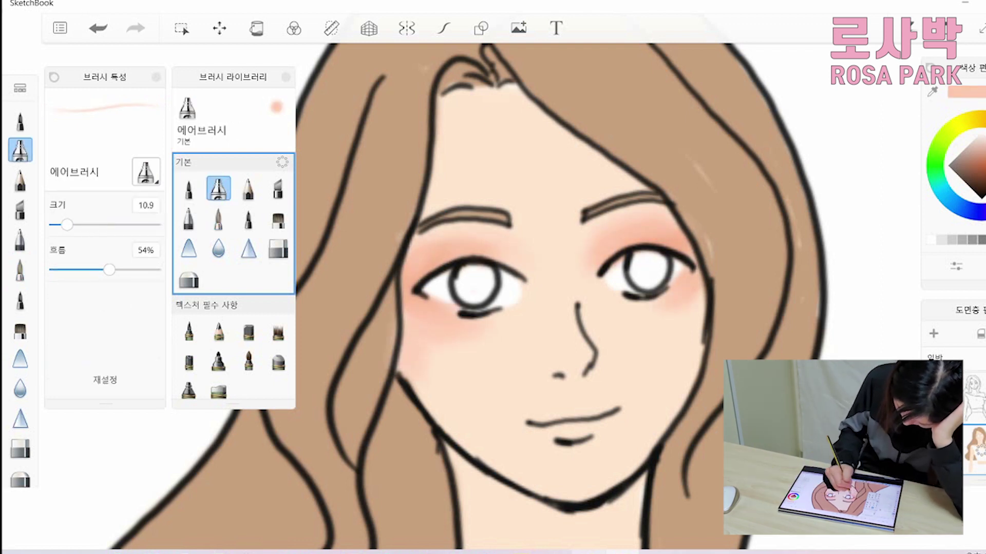
drag(426, 333, 493, 375)
drag(632, 303, 699, 354)
- Pick a darker skin tone and airbrush a soft shadow on the forehead along the hairline
click(975, 148)
click(975, 149)
mouse_move(442, 200)
mouse_down()
mouse_move(457, 102)
mouse_move(509, 90)
mouse_up()
drag(462, 175, 465, 191)
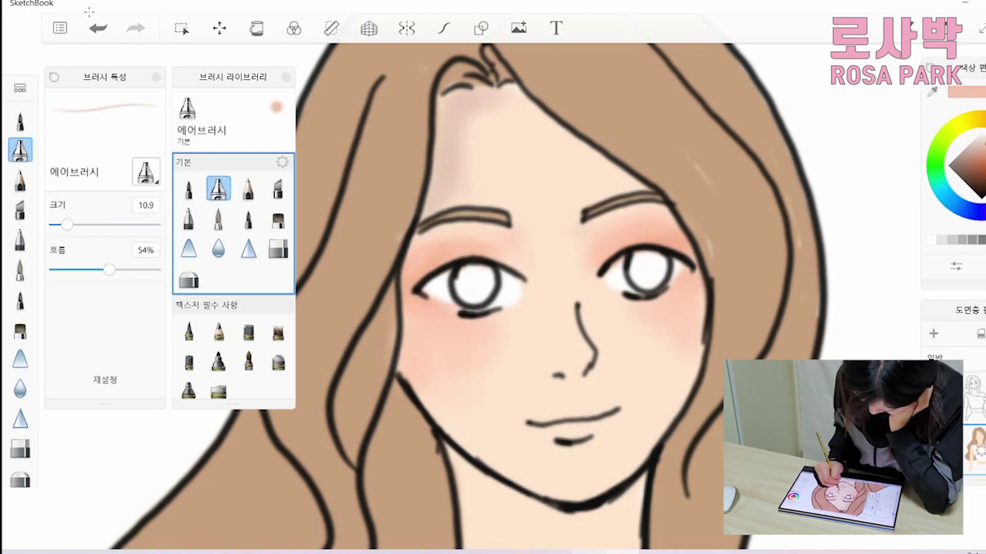
scroll(513, 282, down, 2)
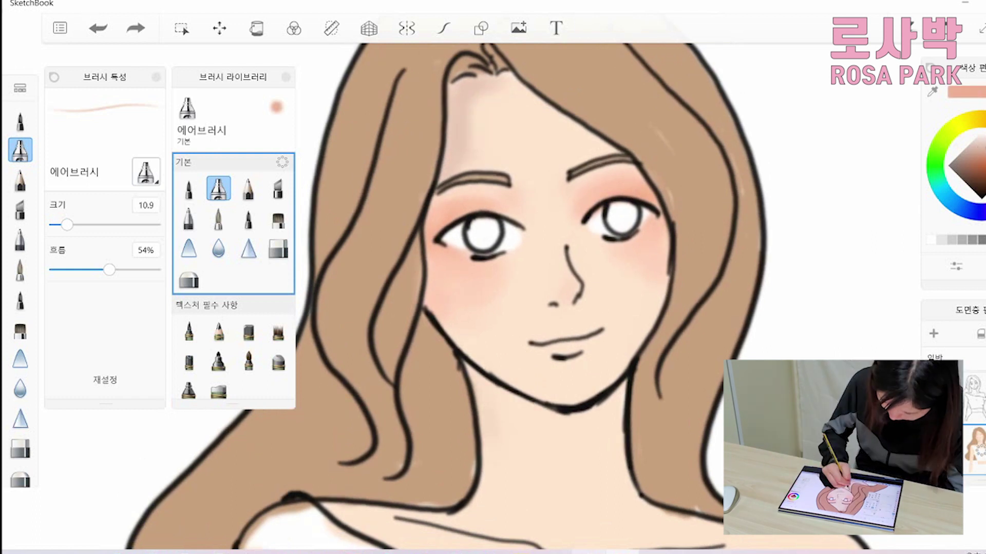
- Airbrush skin shadows on the neck, shoulders, arms and midriff, enlarging the brush to size 22.0
drag(477, 411, 565, 431)
scroll(513, 282, down, 2)
drag(67, 224, 89, 224)
scroll(539, 308, up, 2)
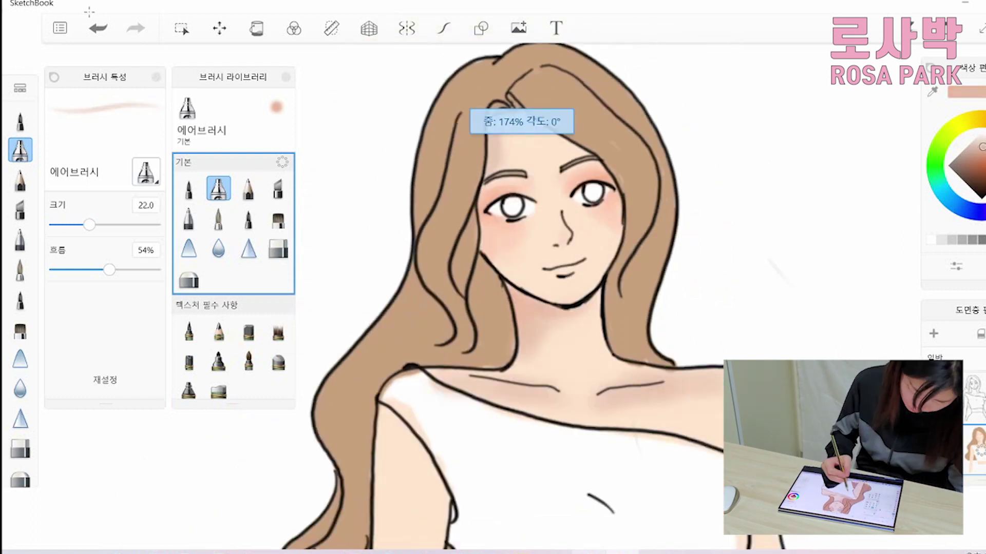
scroll(513, 282, down, 1)
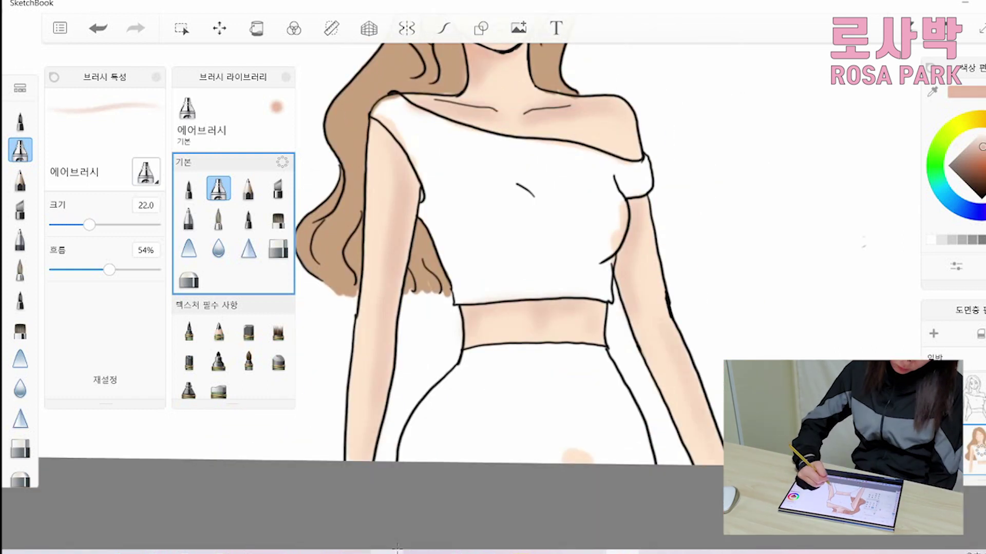
scroll(513, 282, up, 1)
- Reduce the Airbrush to size 6.1 and tint the lips rosy red
drag(89, 224, 57, 224)
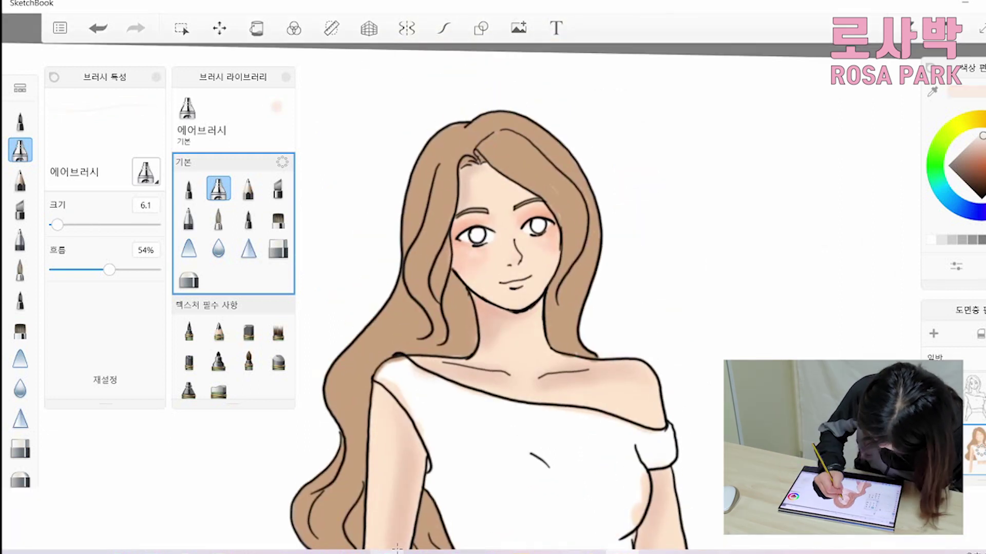
key(ctrl+z)
scroll(514, 282, up, 1)
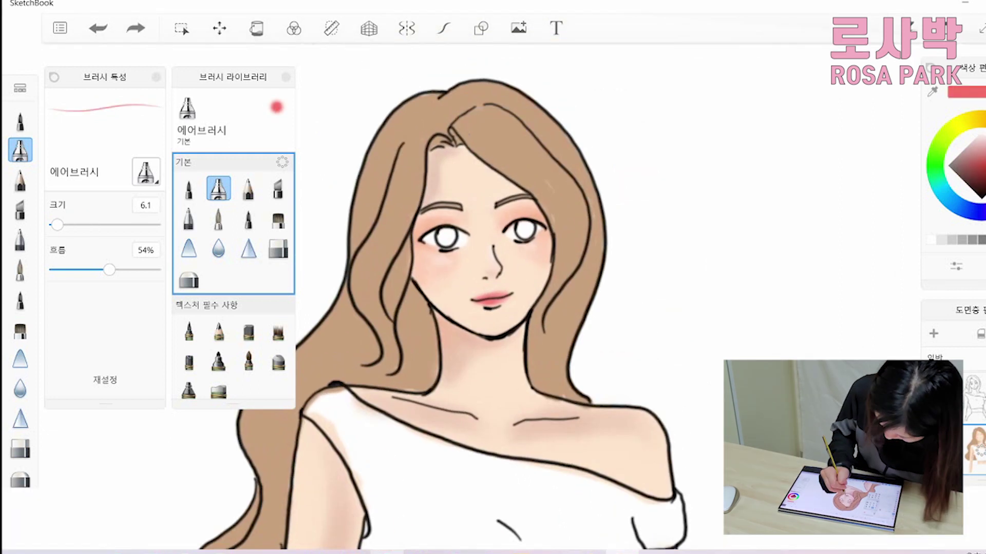
scroll(513, 282, up, 1)
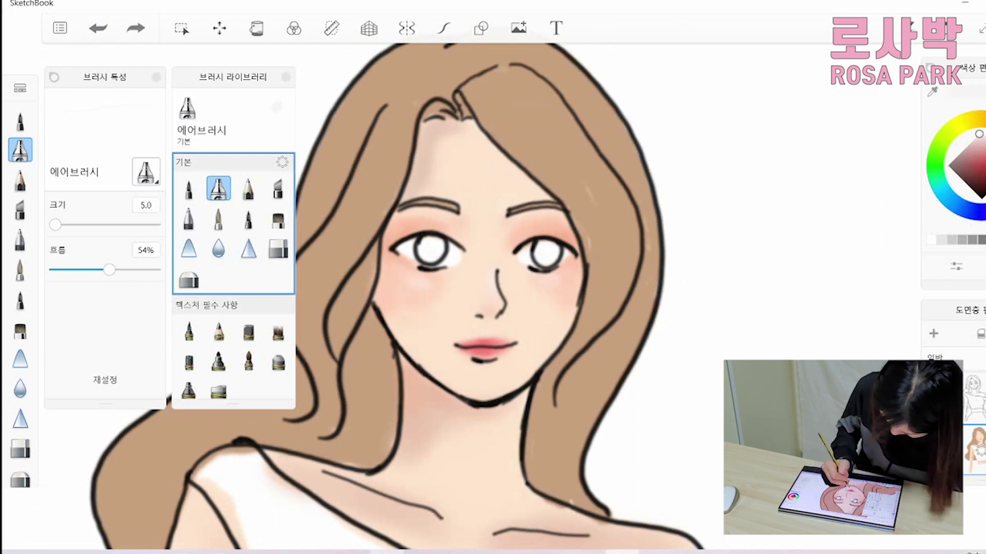
- Draw fine brown eyelid creases and eye corners with the Marker Pen at size 0.9
scroll(513, 283, up, 1)
click(248, 188)
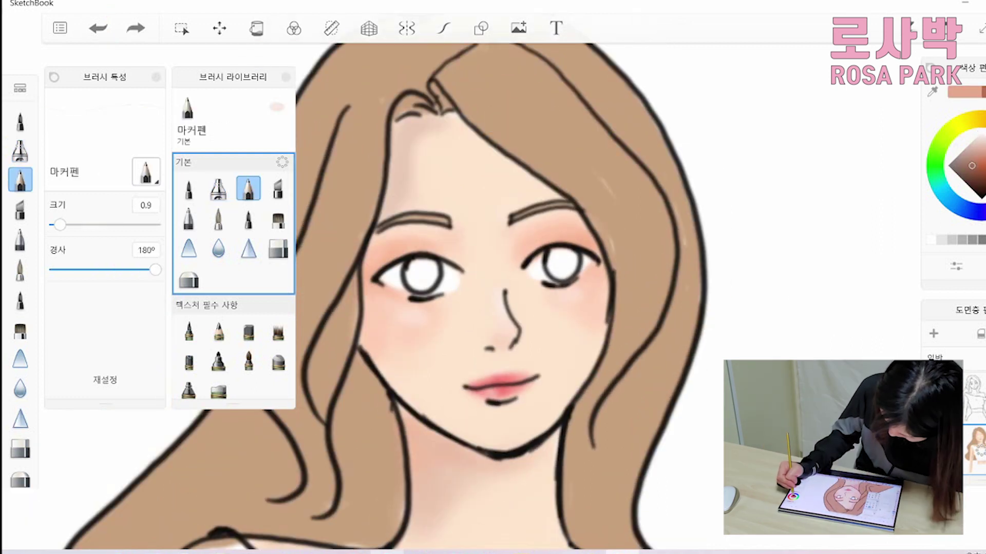
key(ctrl+y)
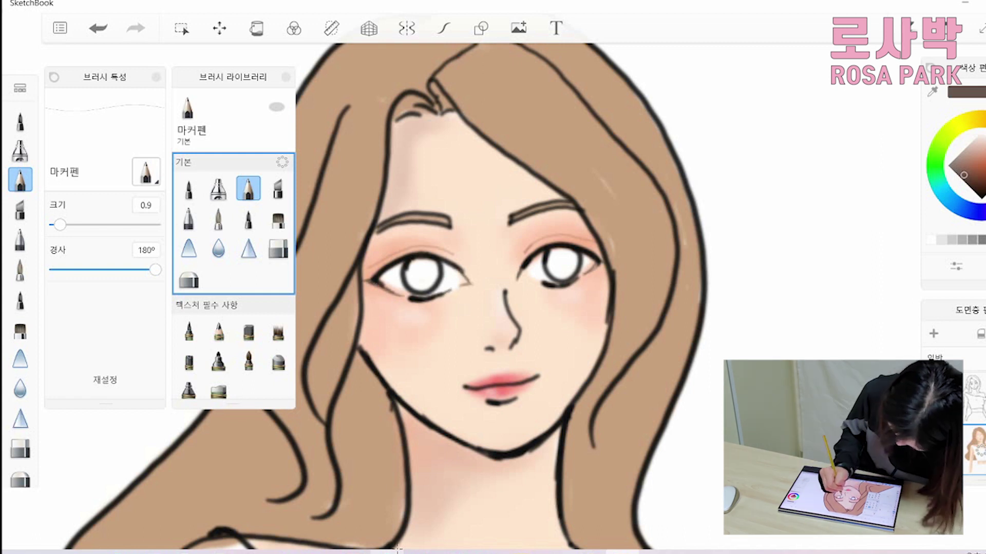
scroll(493, 287, down, 1)
- Fill both irises with bright purple using the Marker Pen at size 4.8
drag(60, 224, 84, 225)
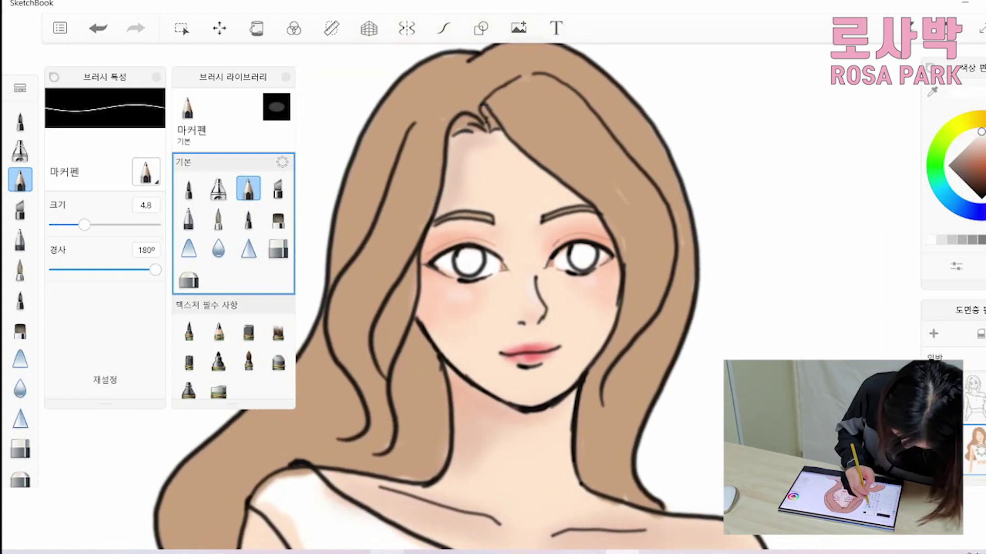
click(189, 189)
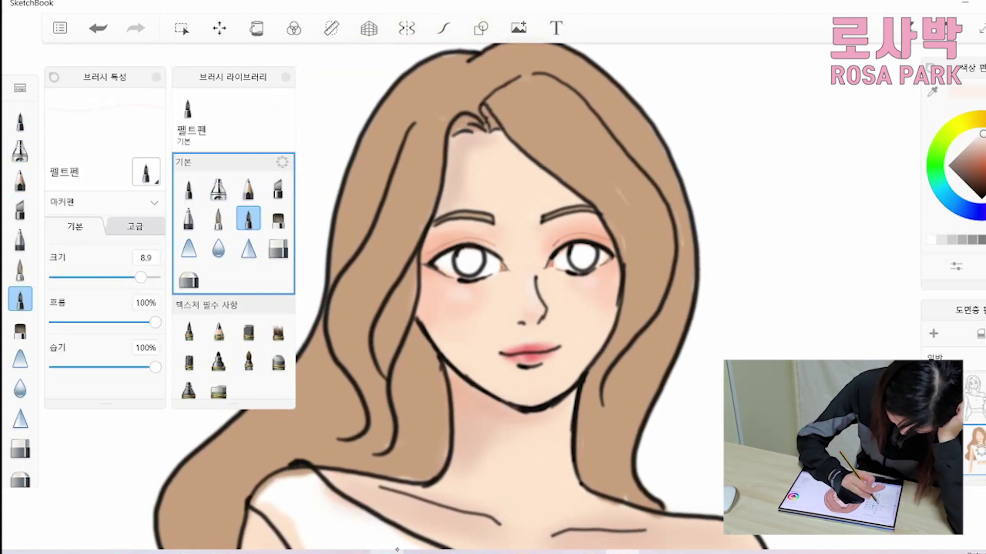
click(248, 218)
click(278, 219)
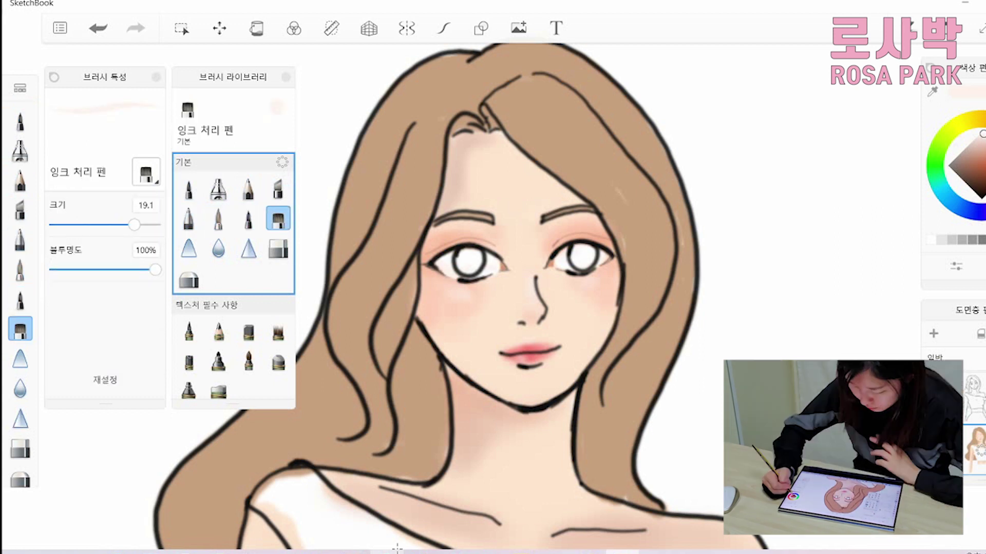
click(249, 189)
drag(574, 249, 588, 262)
drag(459, 255, 478, 267)
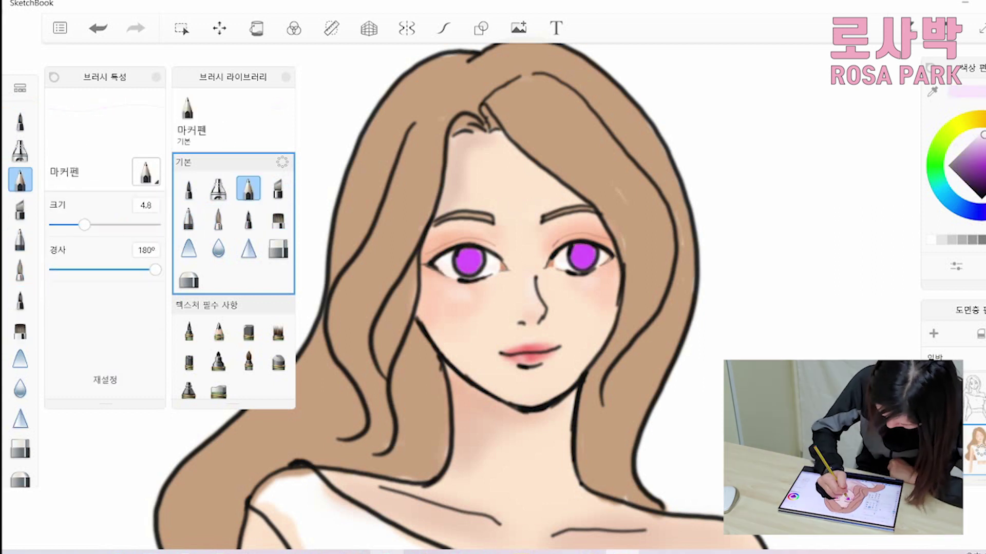
- Paint dark pupils and shading on both purple irises, and dot white highlights with the Inking Pen at size 3.7
click(468, 260)
click(581, 256)
drag(84, 224, 96, 224)
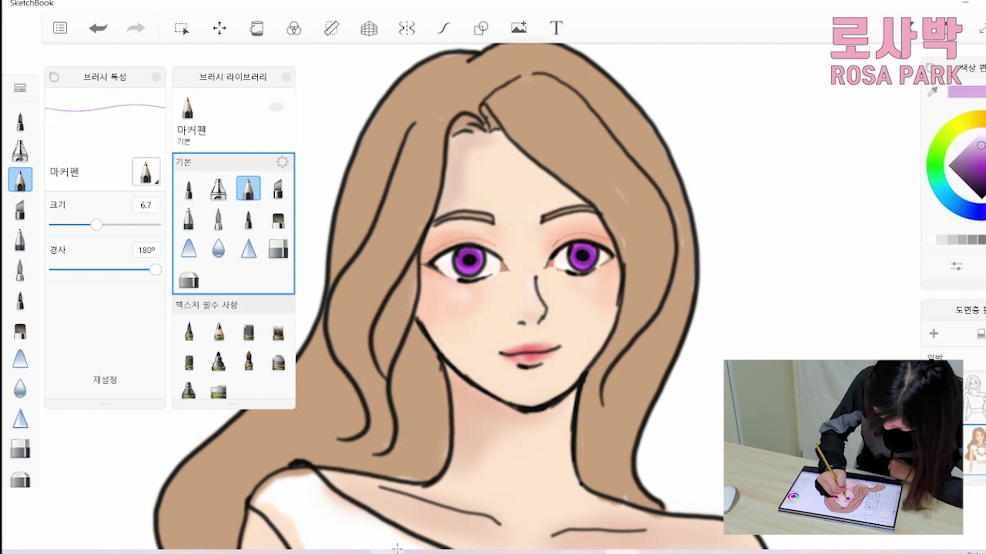
click(249, 218)
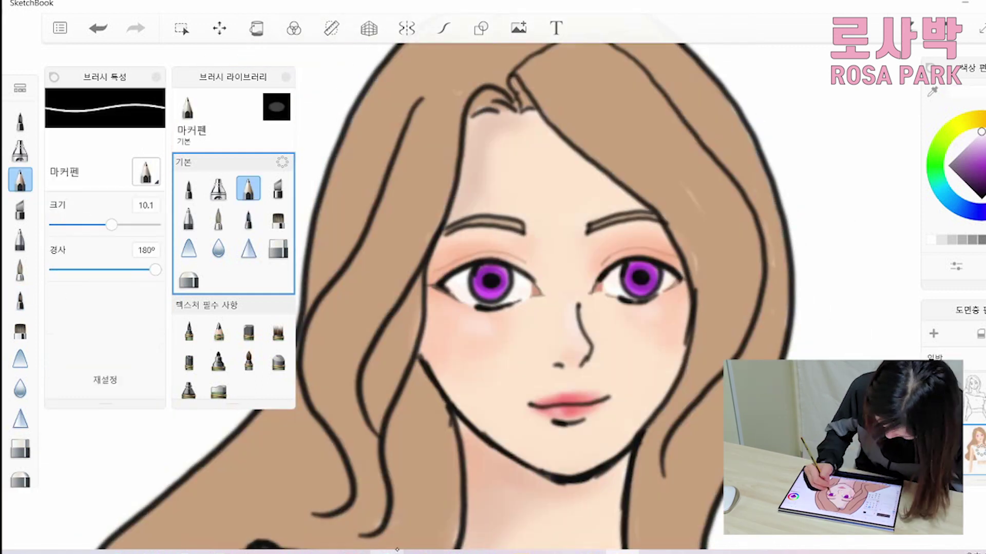
click(278, 219)
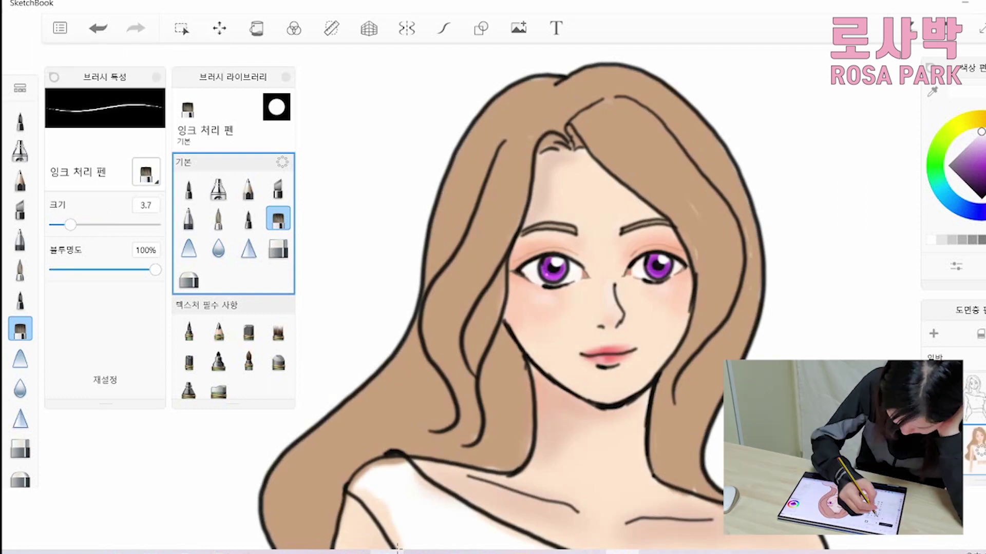
click(972, 186)
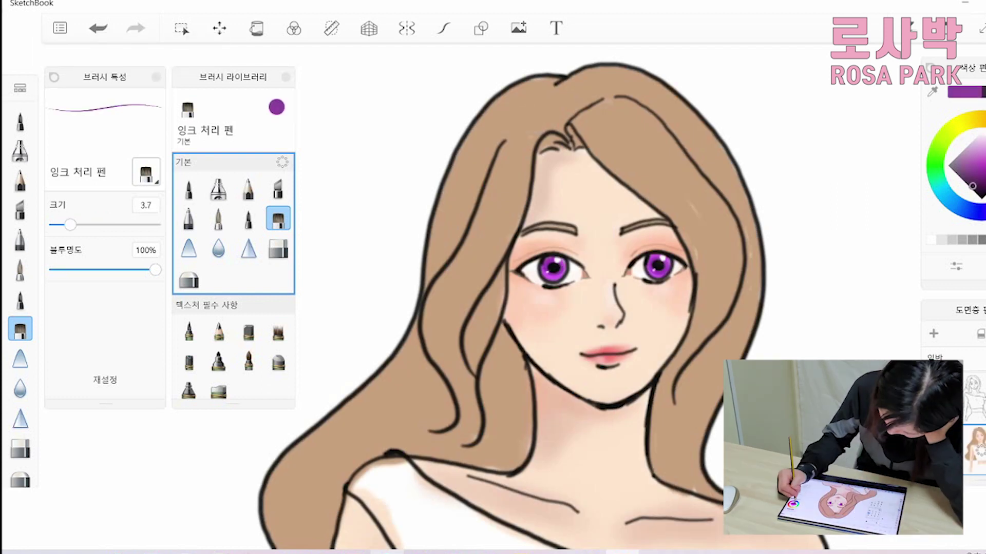
- Draw upper and lower eyelashes on both eyes in black with the Inking Pen at size 2.0
scroll(564, 282, up, 3)
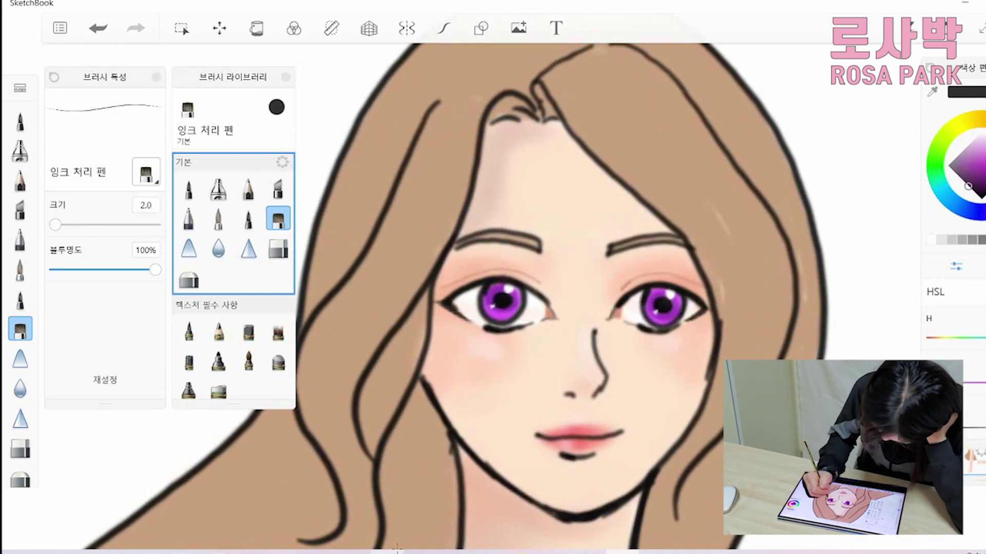
drag(465, 280, 431, 299)
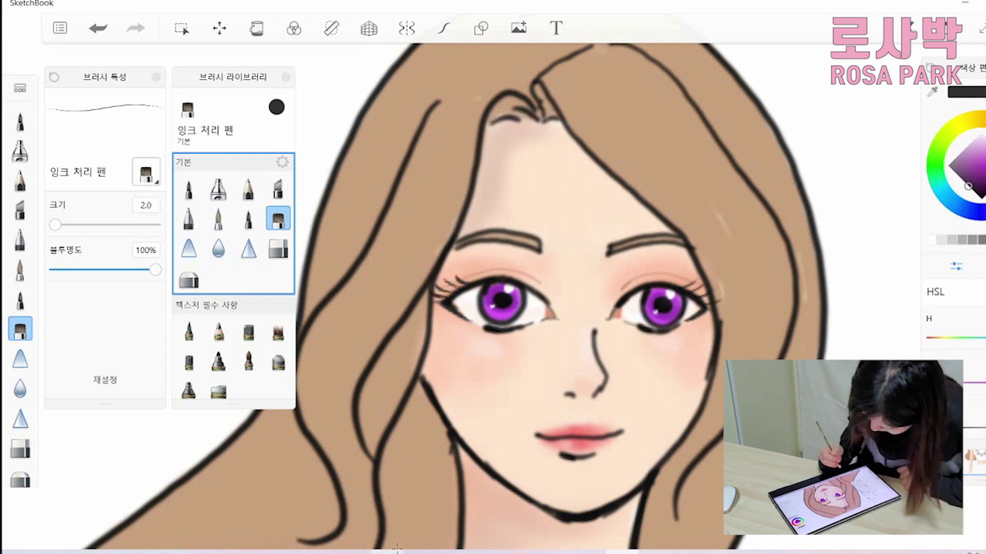
drag(670, 331, 681, 340)
drag(533, 328, 523, 337)
drag(495, 332, 493, 344)
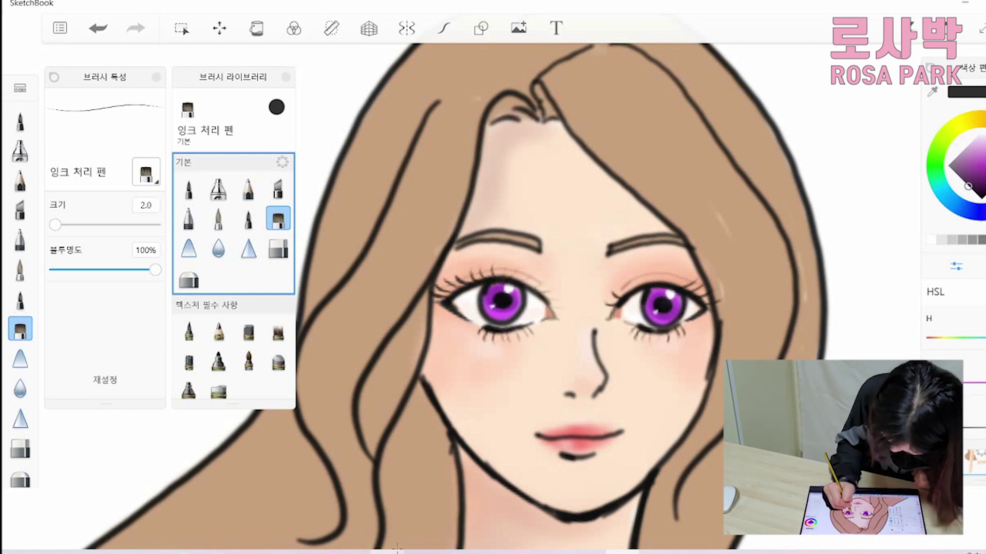
scroll(565, 308, down, 1)
key(ctrl+z)
- Shade the hair strands on both sides of the face and down the length in reddish brown with the Felt Pen at size 15.7
click(248, 218)
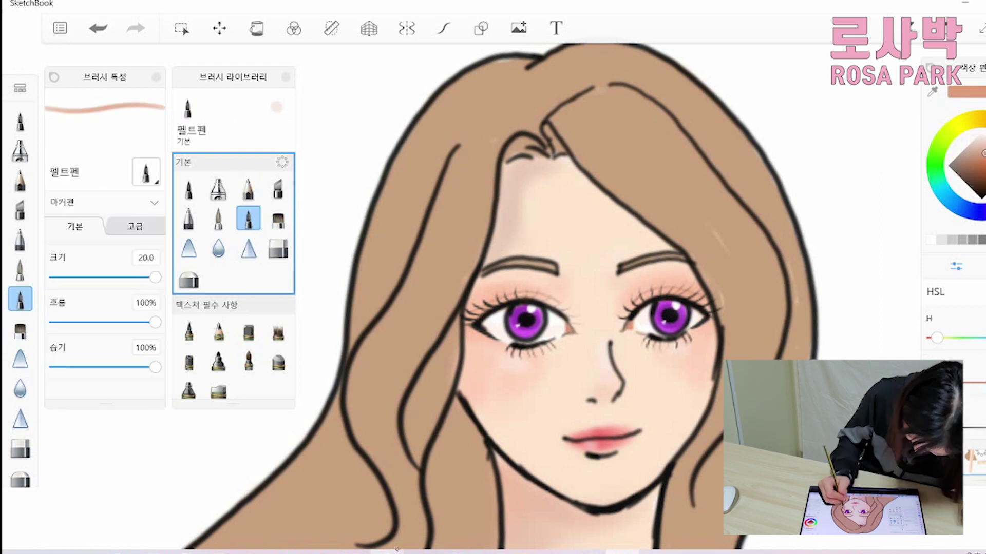
click(97, 29)
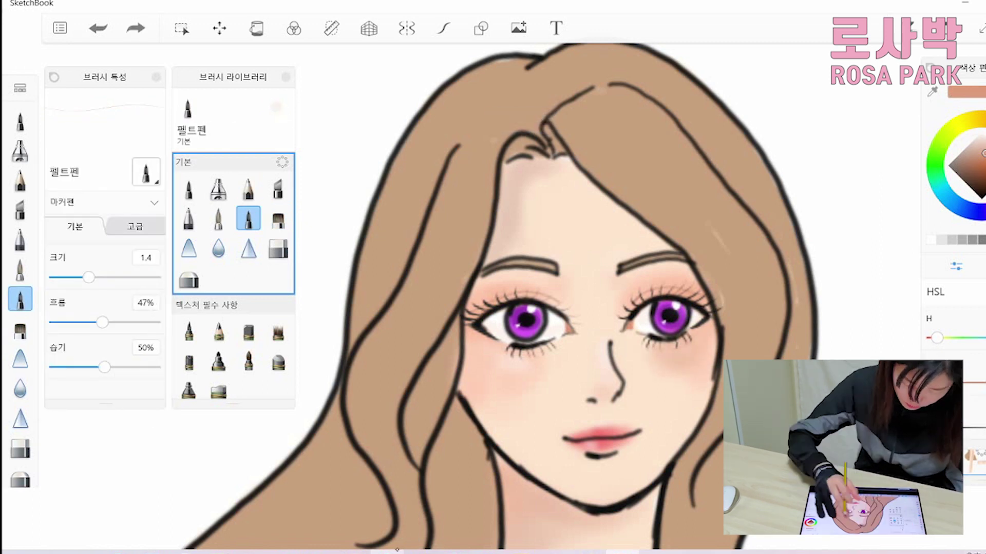
scroll(565, 308, down, 2)
drag(534, 177, 523, 360)
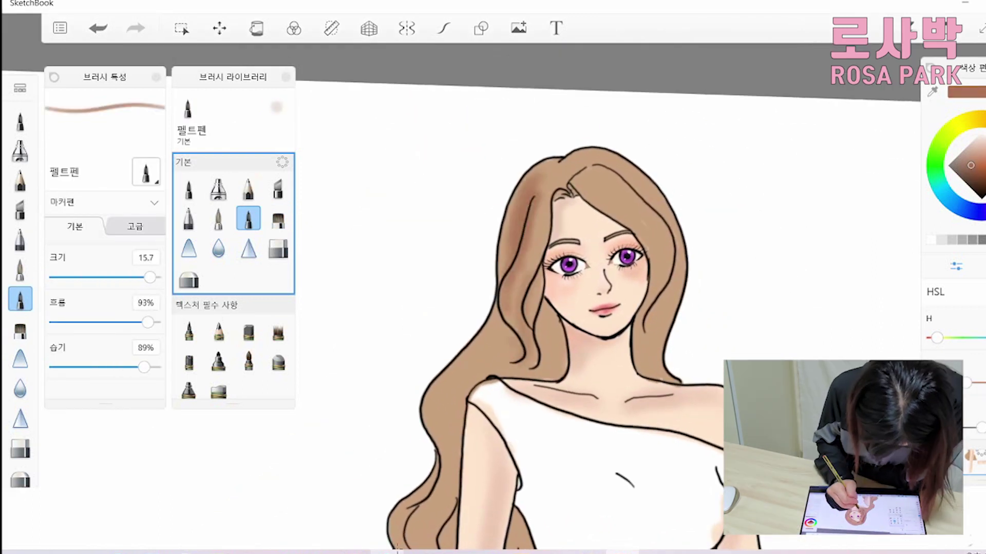
scroll(565, 308, down, 2)
drag(636, 133, 657, 288)
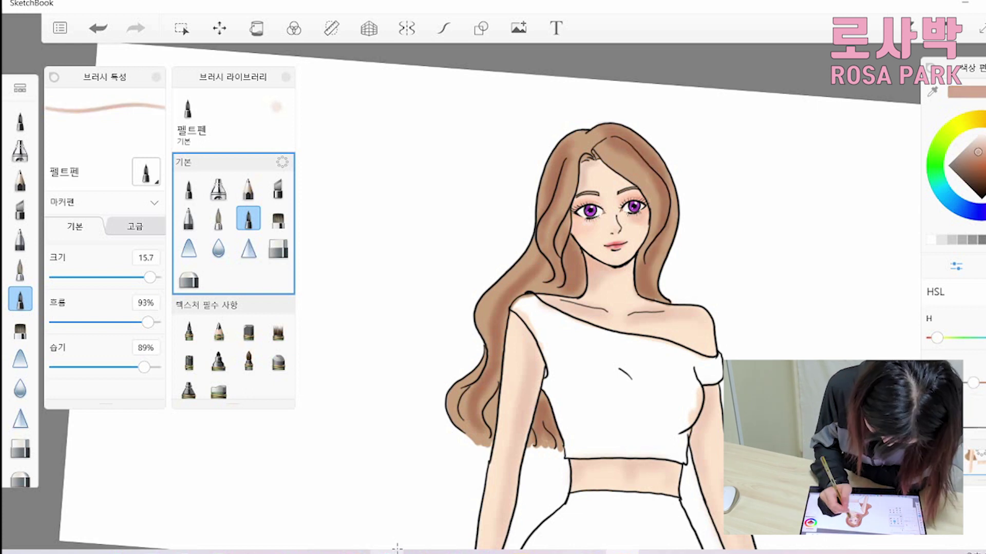
- Pick a pale blue and paint a first stroke on the crop top with the Paint Brush at size 21.2
click(98, 28)
click(248, 189)
click(218, 219)
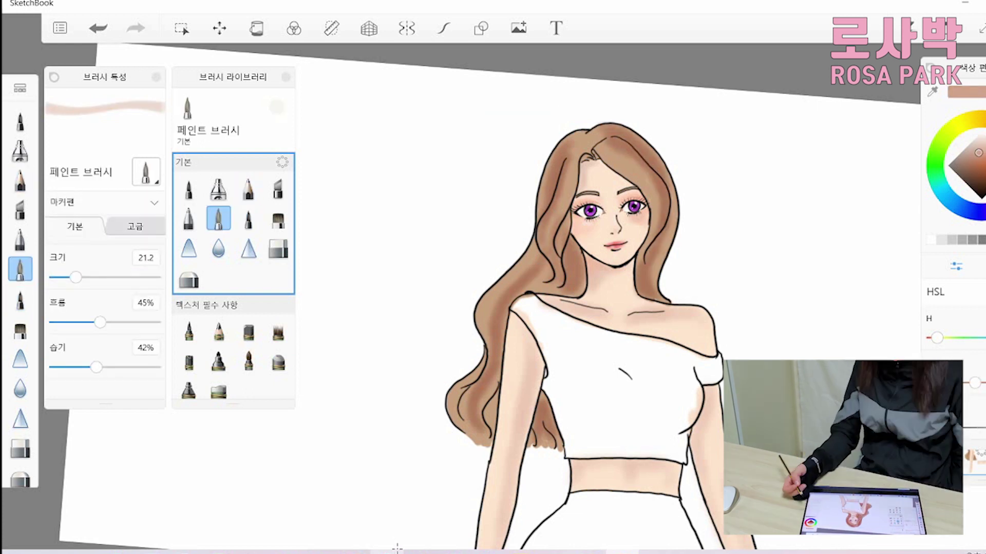
drag(606, 334, 575, 437)
click(943, 192)
key(ctrl+z)
drag(552, 329, 611, 398)
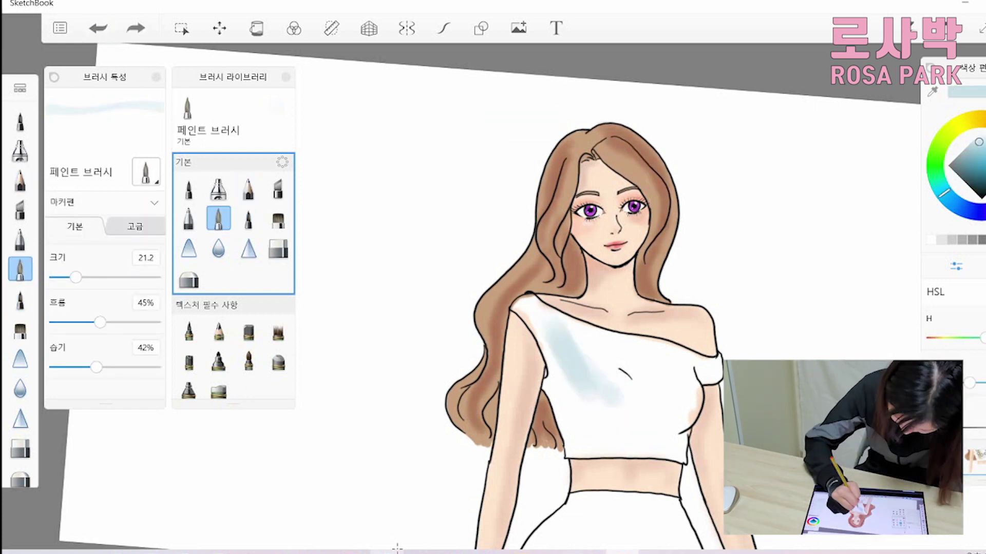
- Raise the Paint Brush to 82% flow and 100% wetness, and paint the top's shoulder and chest pale blue
drag(100, 322, 138, 323)
drag(96, 367, 155, 367)
drag(590, 334, 709, 390)
scroll(513, 308, up, 5)
key(ctrl+z)
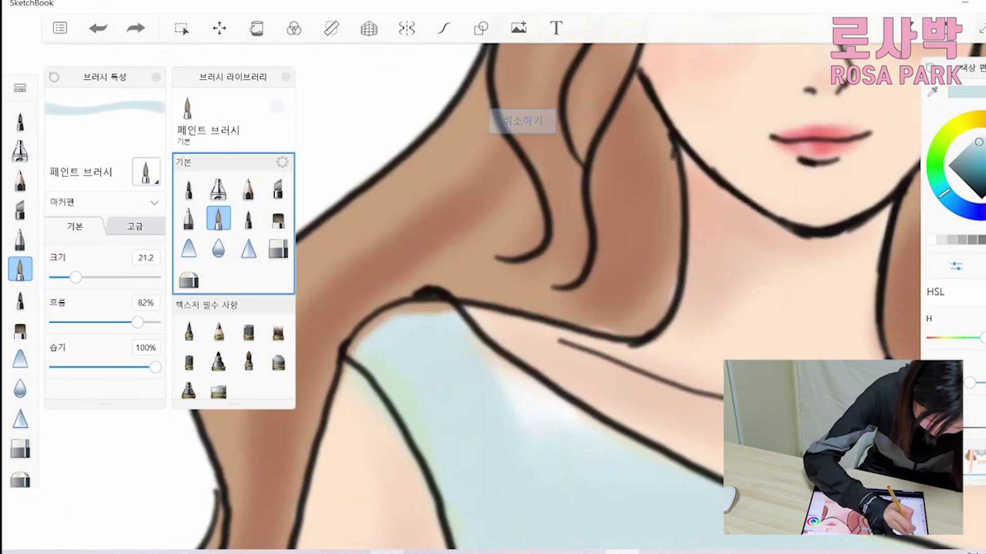
scroll(514, 308, down, 3)
drag(360, 319, 406, 356)
- Cover the crop top's shoulder edge and neckline evenly in pale blue with the Inking Pen at size 34.0
click(278, 218)
scroll(514, 308, up, 3)
drag(61, 225, 144, 224)
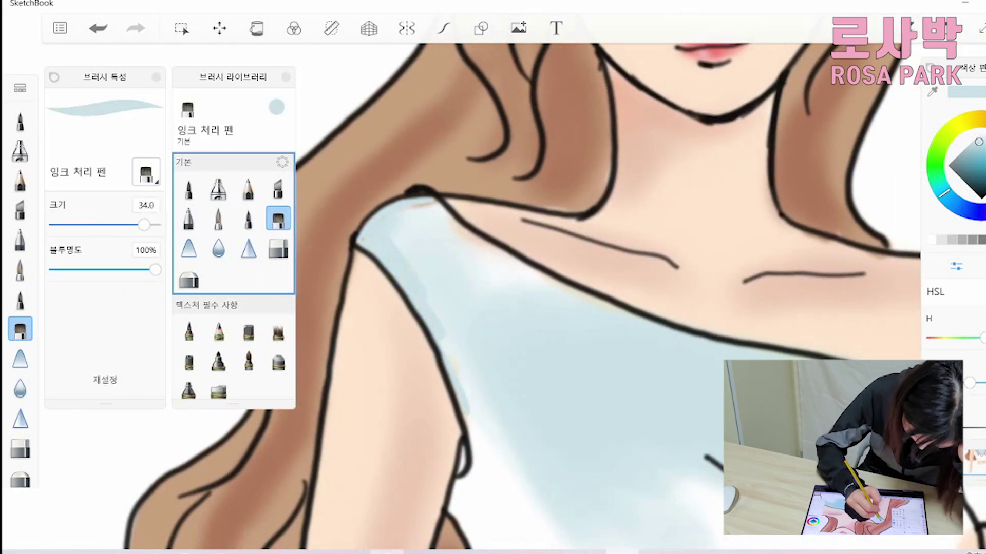
scroll(513, 309, down, 3)
key(ctrl+z)
scroll(513, 308, down, 2)
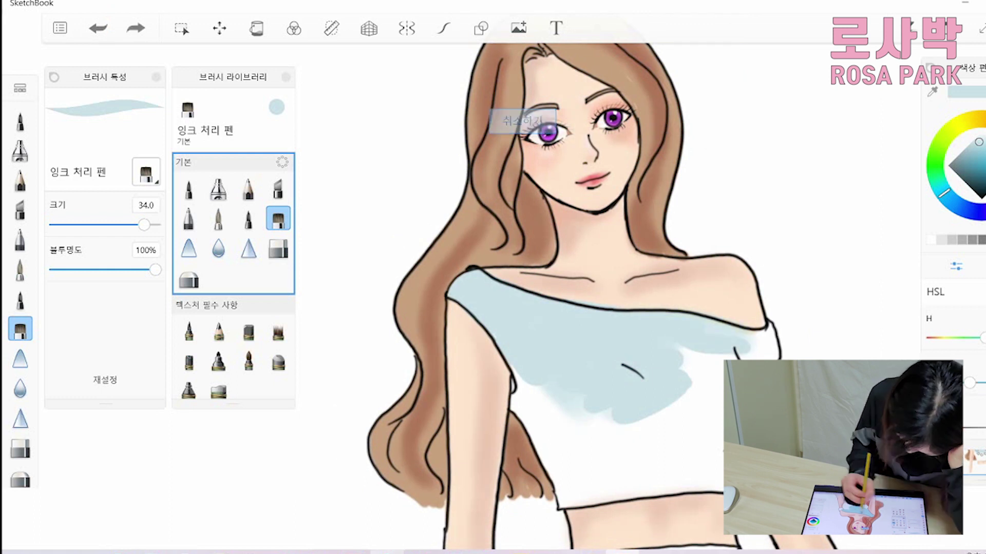
- Fill the crop top's chest, sleeve and lower body with pale blue using the Inking Pen at size 34.0
drag(739, 333, 667, 416)
key(ctrl+z)
drag(729, 354, 590, 493)
drag(559, 369, 513, 437)
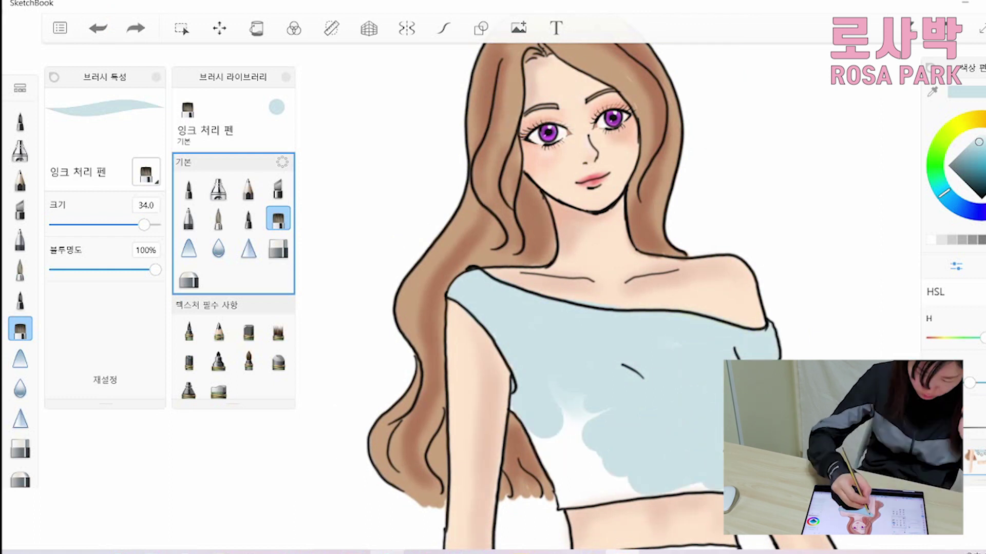
mouse_move(529, 493)
mouse_down()
mouse_move(575, 426)
mouse_move(534, 487)
mouse_move(709, 488)
mouse_up()
- Reduce the Inking Pen to size 7.8 and fill the remaining gaps along the crop top's edges in pale blue
drag(144, 225, 105, 224)
drag(673, 490, 709, 487)
drag(517, 198, 517, 199)
scroll(591, 359, up, 5)
scroll(565, 308, down, 5)
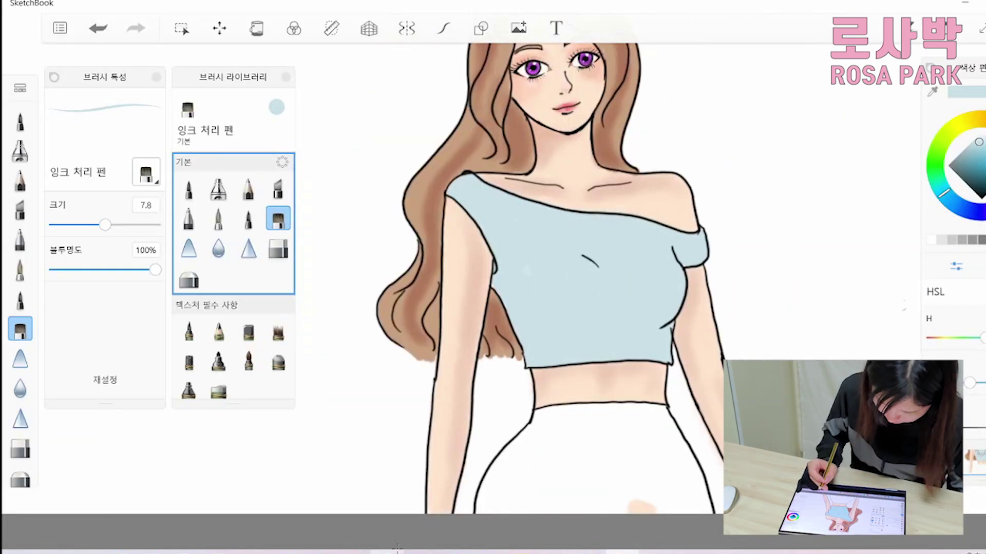
- Fill the skirt with the same pale blue using the Inking Pen at size 18.1
drag(105, 224, 133, 224)
mouse_move(514, 503)
mouse_down()
mouse_move(545, 436)
mouse_move(637, 462)
mouse_move(632, 411)
mouse_move(644, 457)
mouse_up()
drag(652, 410, 703, 508)
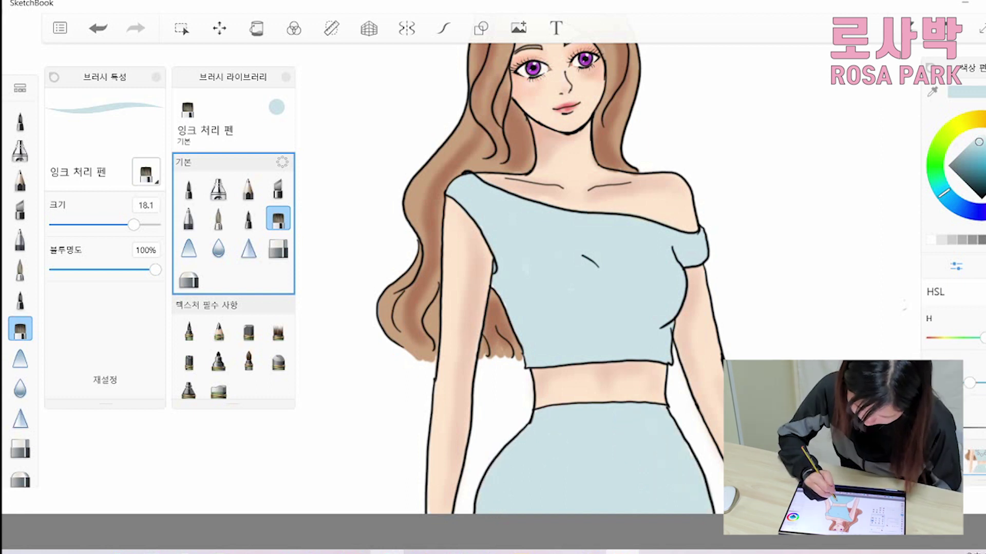
- Shade the crop top's chest folds, side and lower hem in darker grayish blue with the Felt Pen at size 19.2
click(188, 190)
click(218, 189)
key(ctrl+z)
click(249, 219)
drag(539, 260, 606, 288)
drag(531, 236, 637, 249)
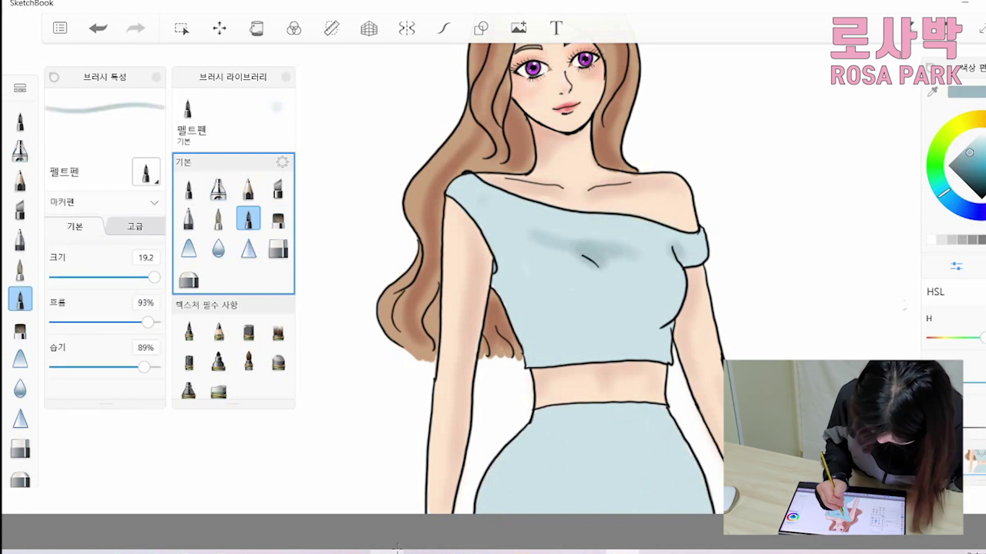
mouse_move(493, 267)
mouse_down()
mouse_move(514, 333)
mouse_move(596, 336)
mouse_up()
drag(529, 329, 606, 342)
- Shade the skirt in slightly deeper blues with the Felt Pen, and soften the shading with Blur at size 35.7 and strength 23.5
click(974, 144)
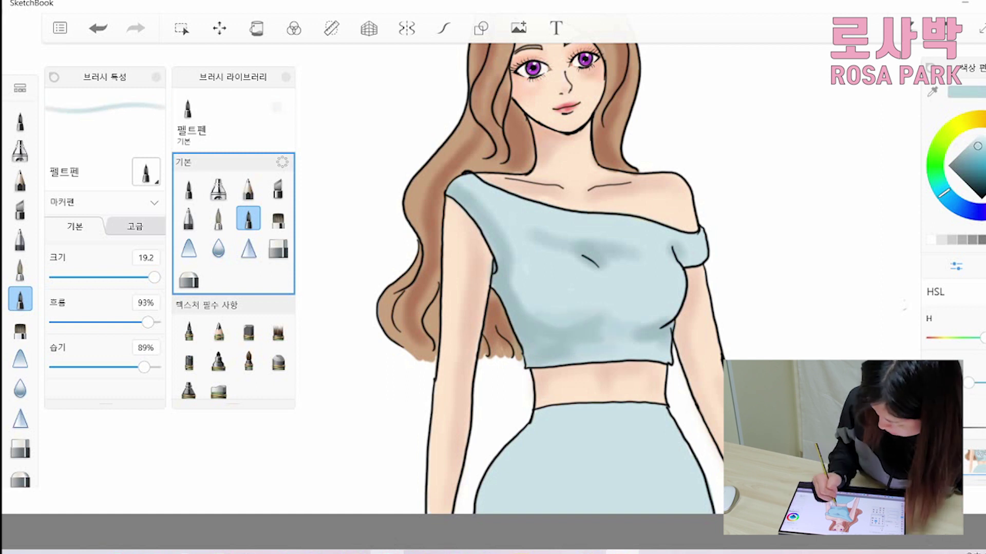
drag(480, 508, 636, 477)
drag(595, 410, 698, 504)
click(981, 152)
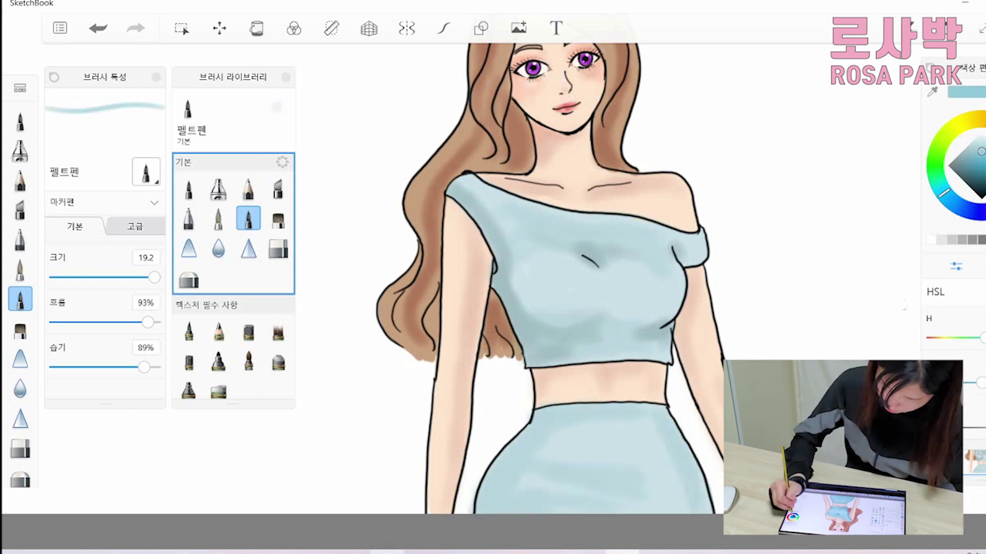
click(219, 249)
- Add thin cream highlights along the hair strands with the Pencil at size 14.0, and undo the stray marks across the waist
scroll(529, 278, down, 2)
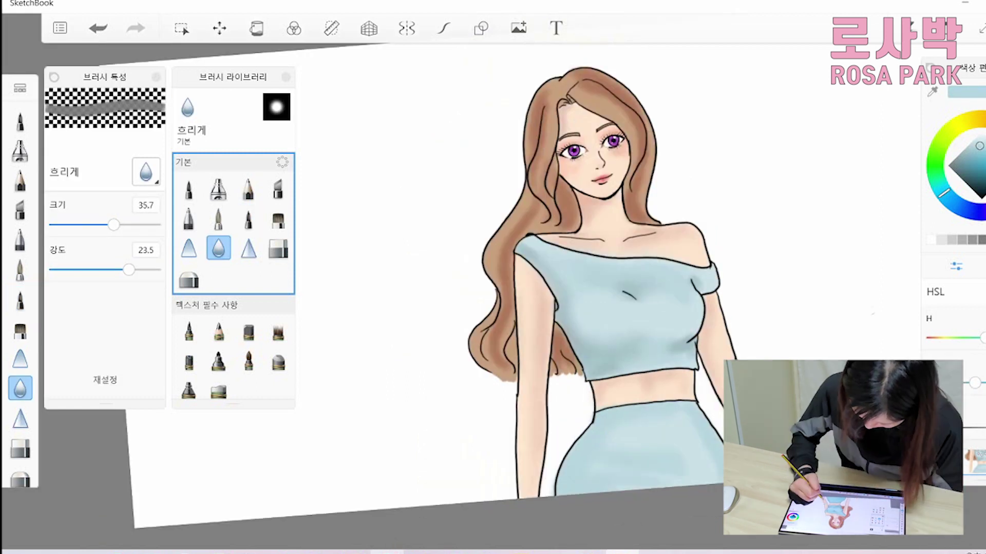
click(188, 189)
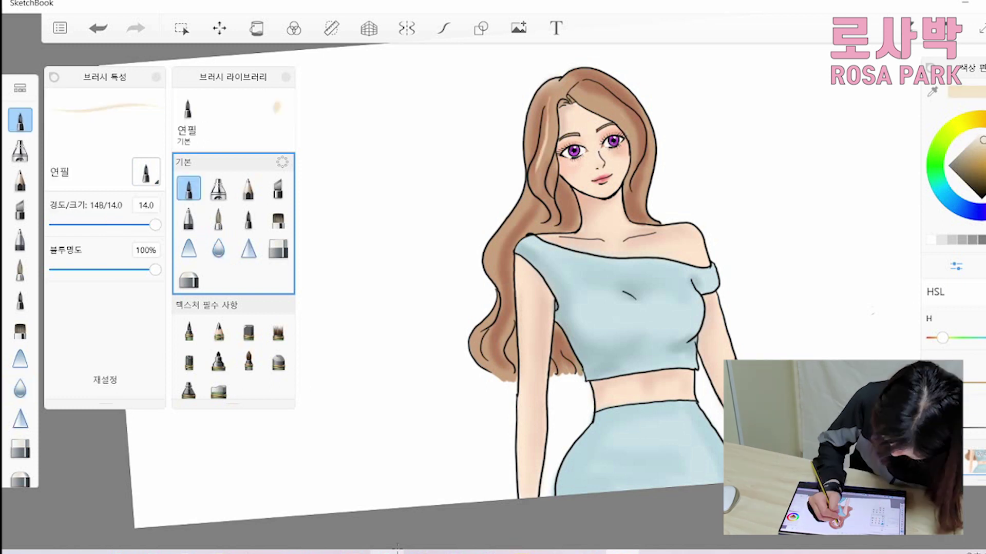
scroll(529, 277, up, 2)
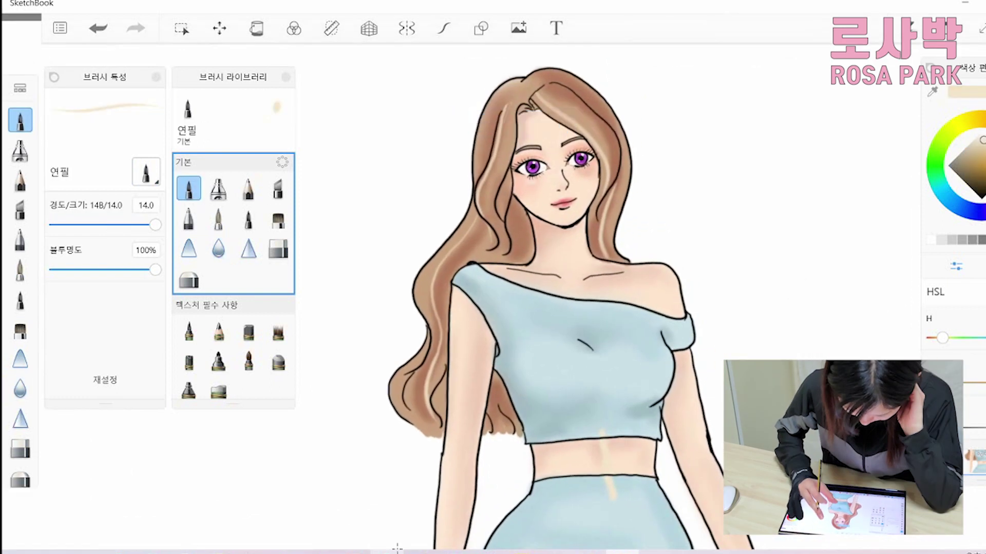
key(ctrl+z)
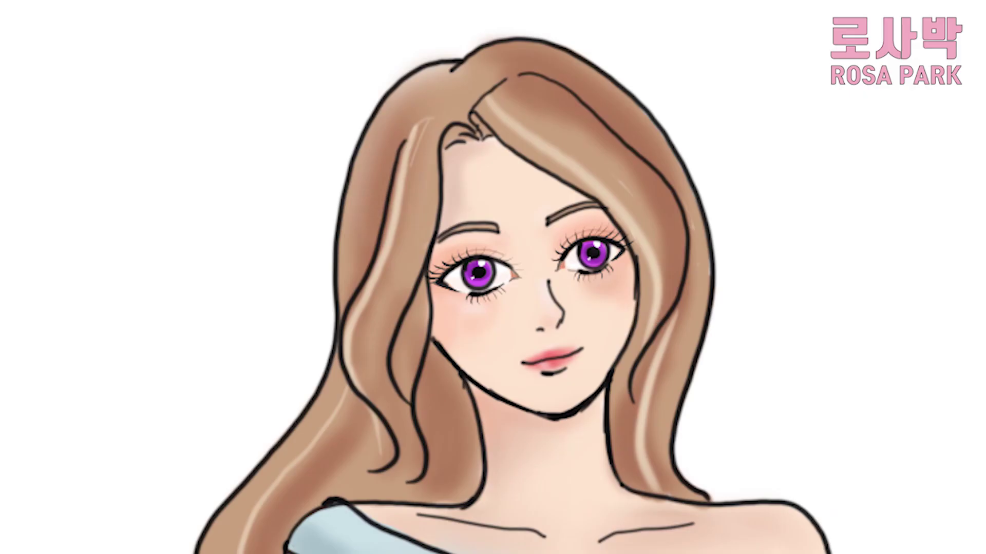